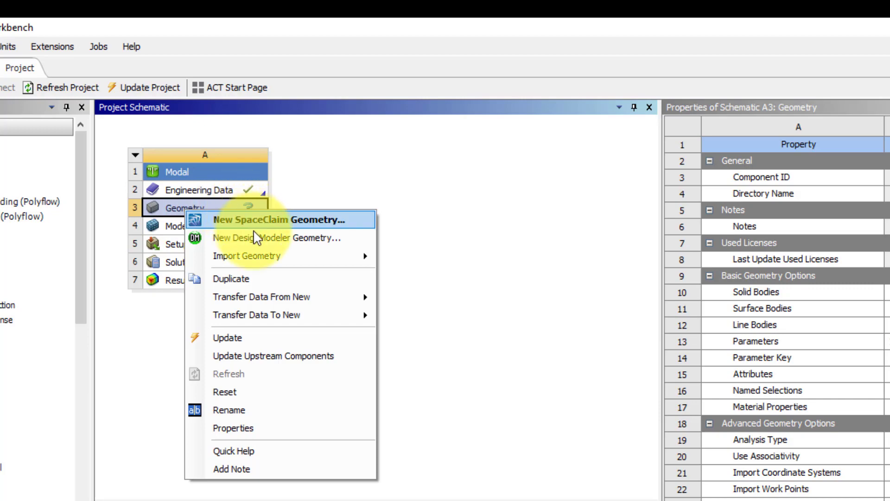
- Open a new DesignModeler geometry for the Modal system and set its length unit to inches
left_click(255, 238)
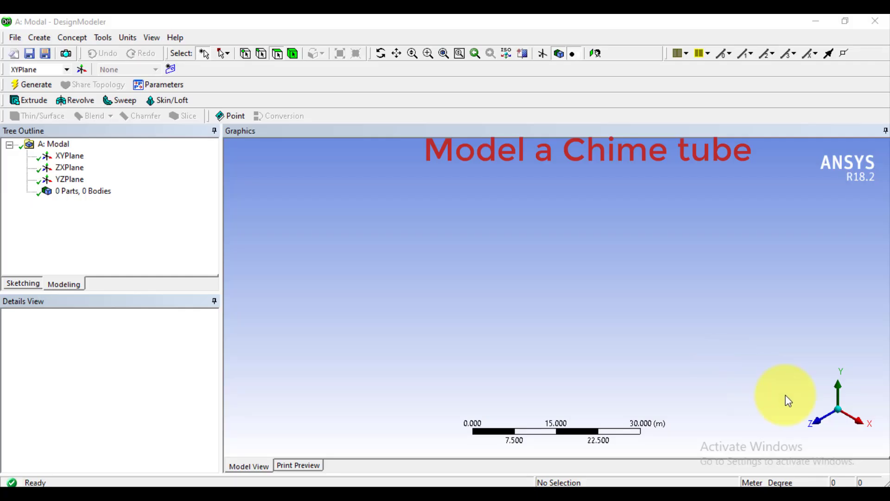
left_click(820, 424)
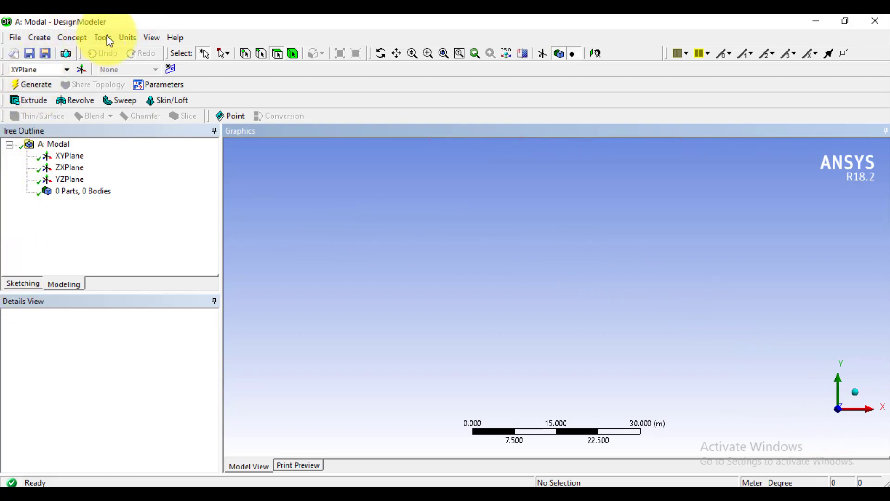
left_click(128, 37)
left_click(149, 118)
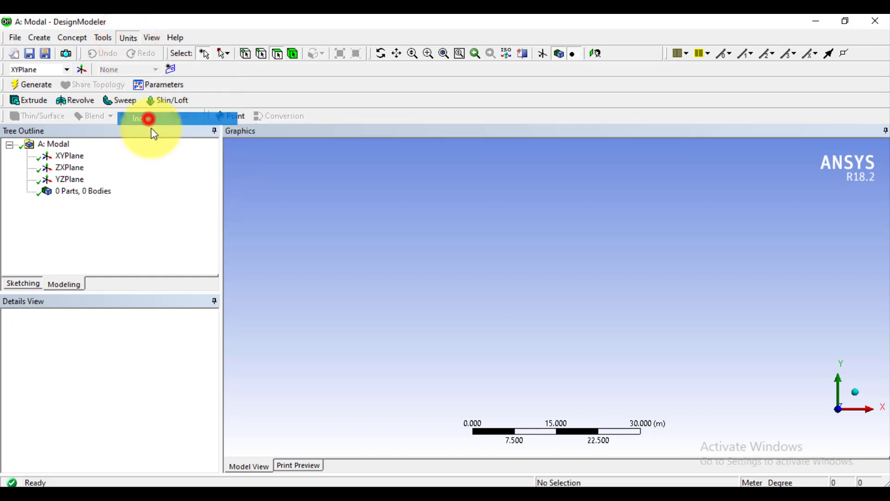
left_click(550, 325)
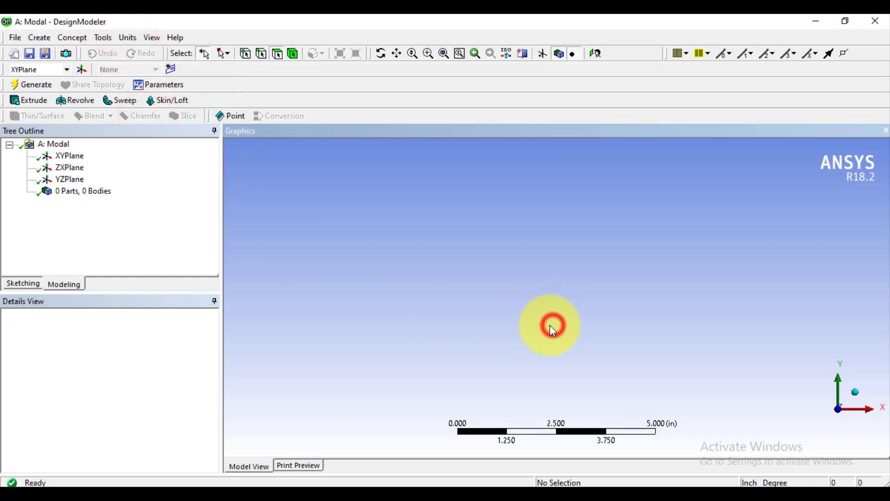
- Sketch two concentric circles centred on the XY plane's origin, about 0.85 in and 0.72 in in diameter
scroll(550, 324, "up", 3)
scroll(548, 313, "up", 2)
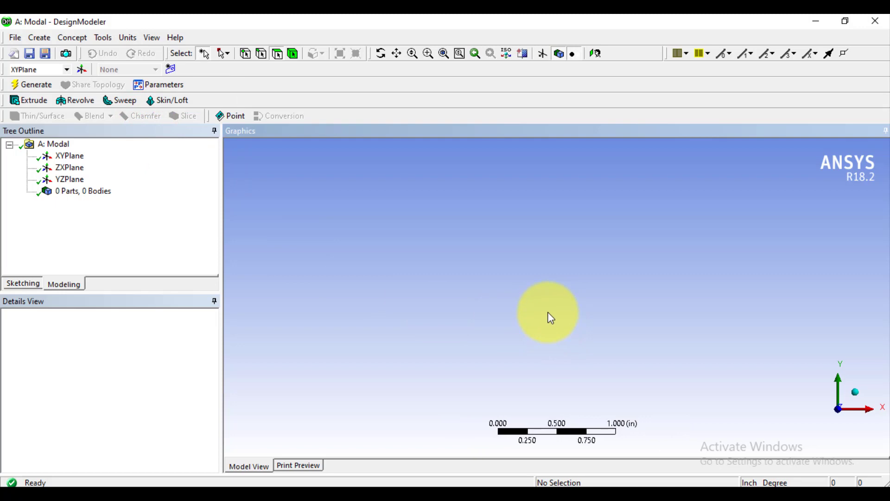
scroll(549, 316, "up", 3)
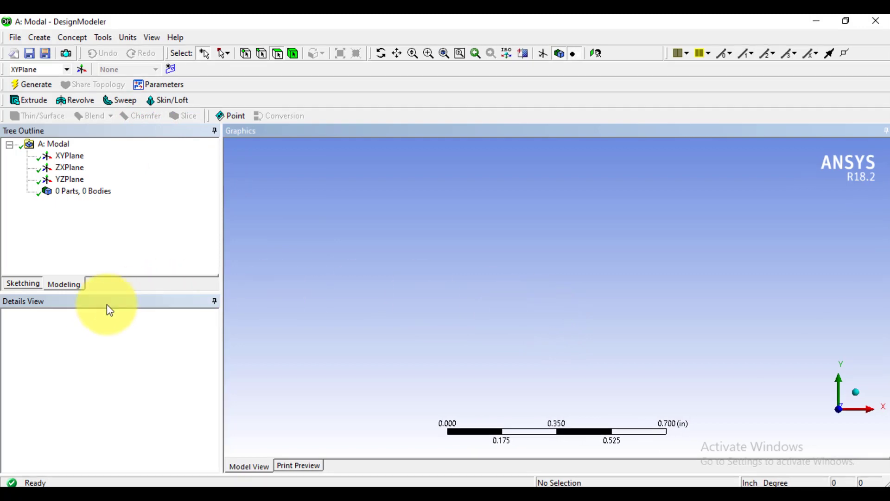
left_click(22, 283)
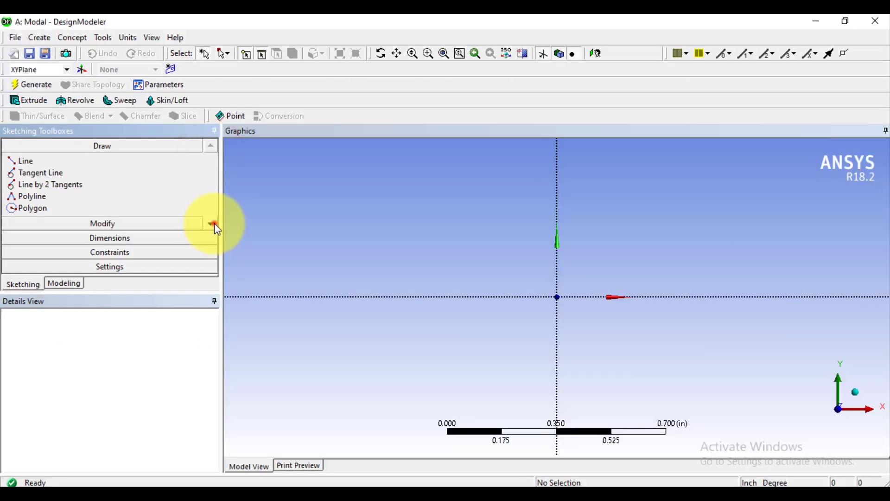
left_click(214, 223)
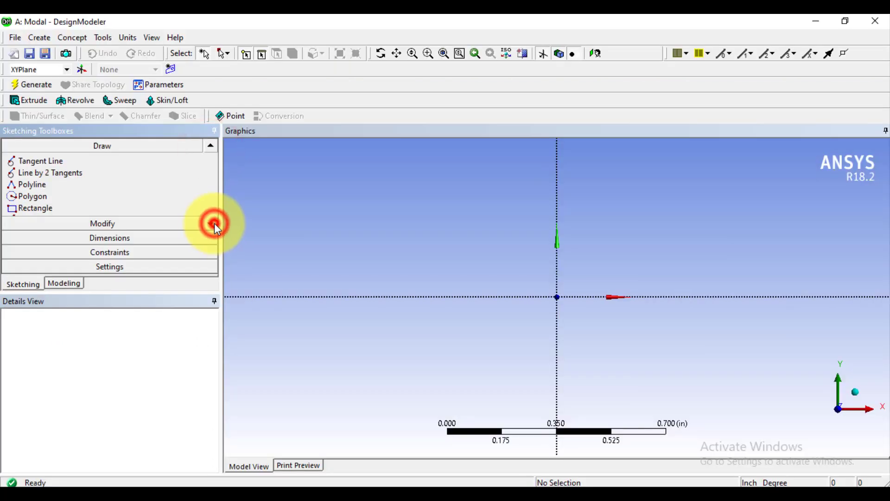
left_click(214, 223)
double_click(213, 223)
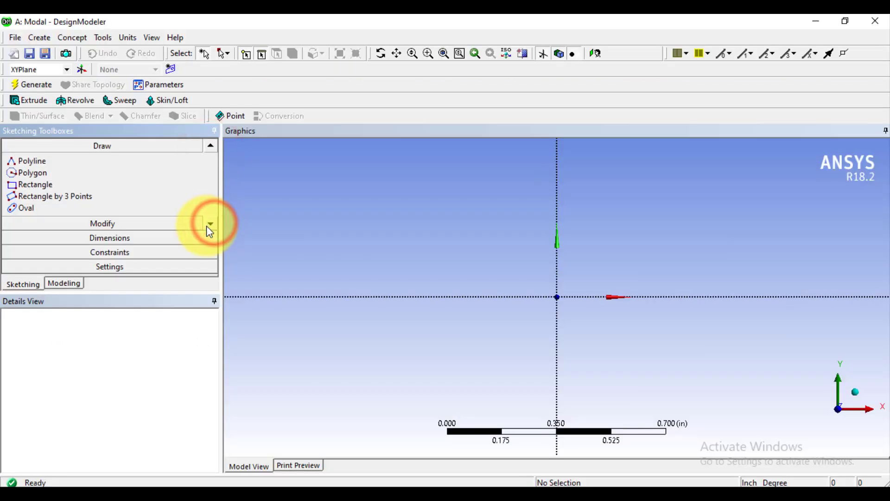
left_click(213, 223)
left_click(212, 224)
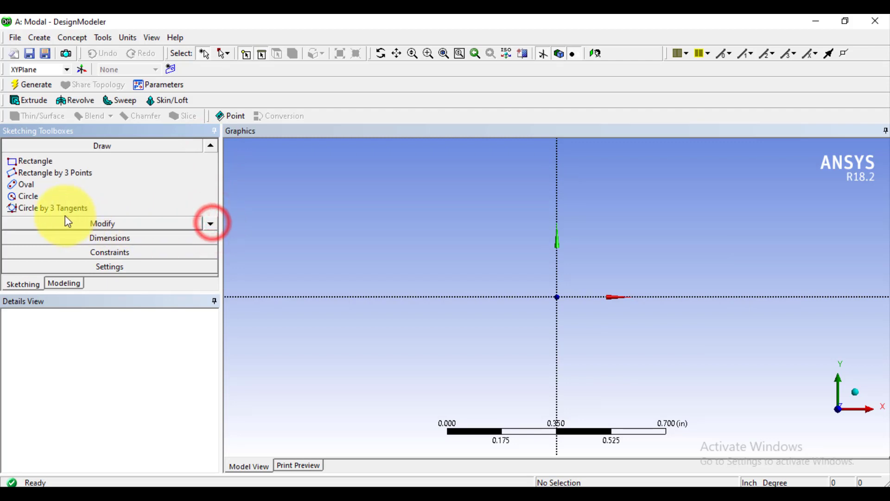
left_click(24, 195)
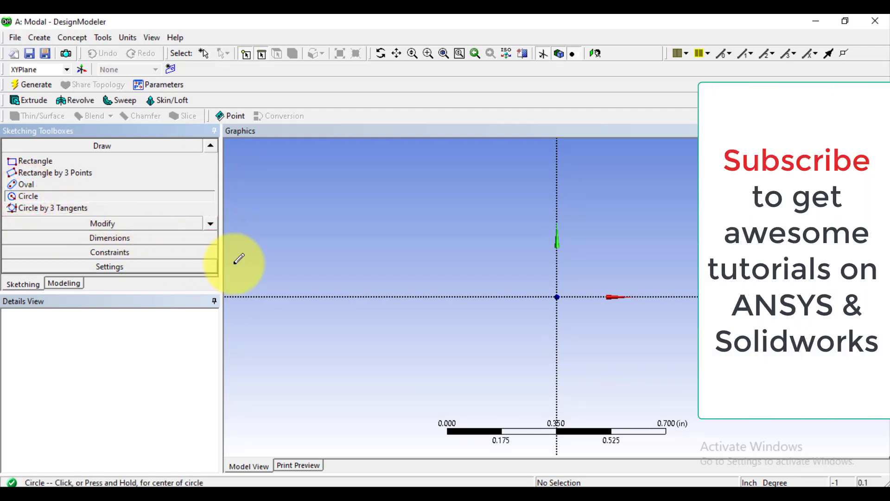
left_click(558, 297)
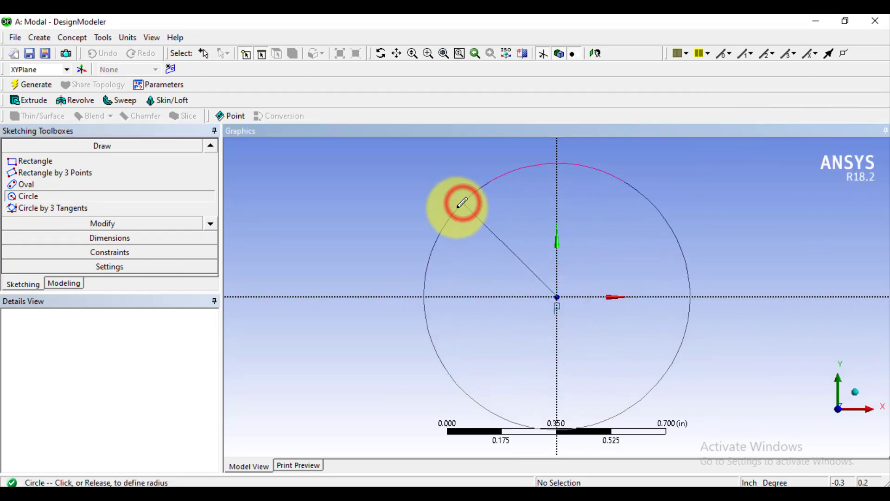
left_click(465, 201)
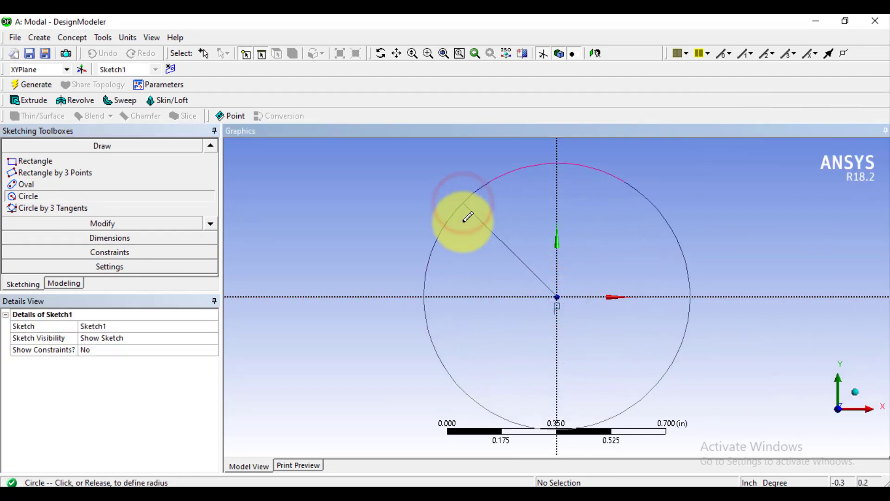
left_click(557, 297)
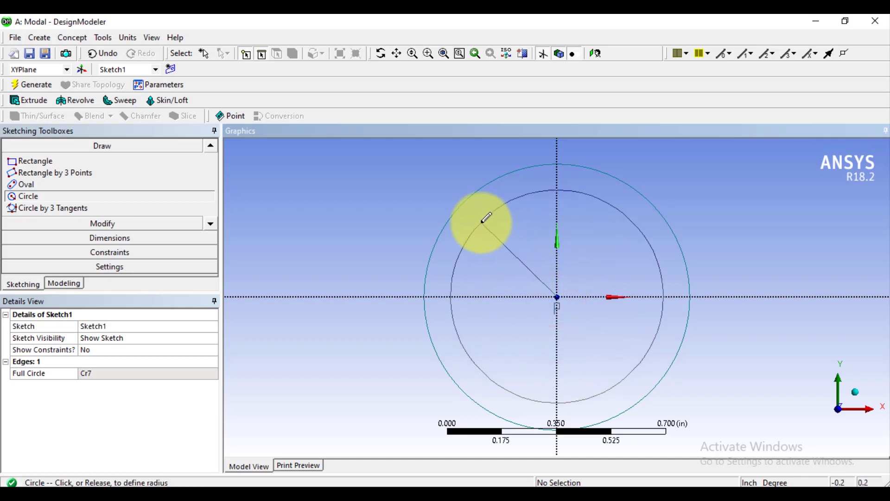
left_click(482, 216)
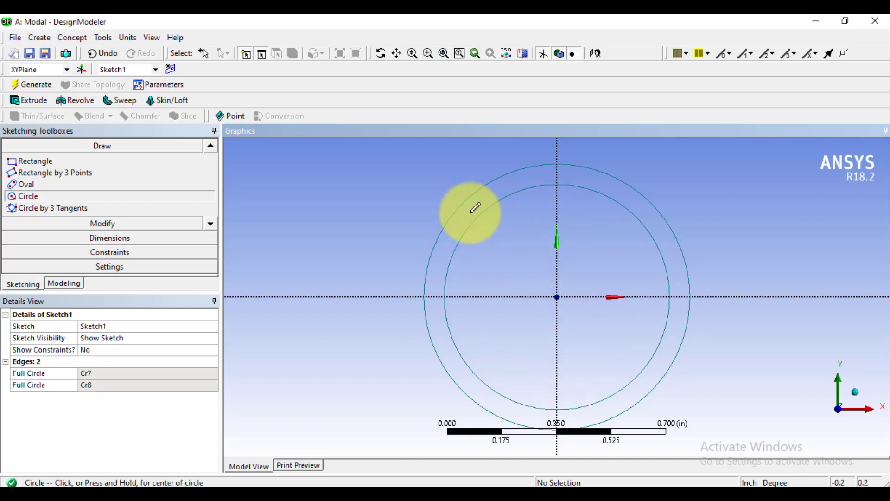
- Dimension the outer circle's diameter with a General dimension and set it to 0.90625 in
left_click(96, 237)
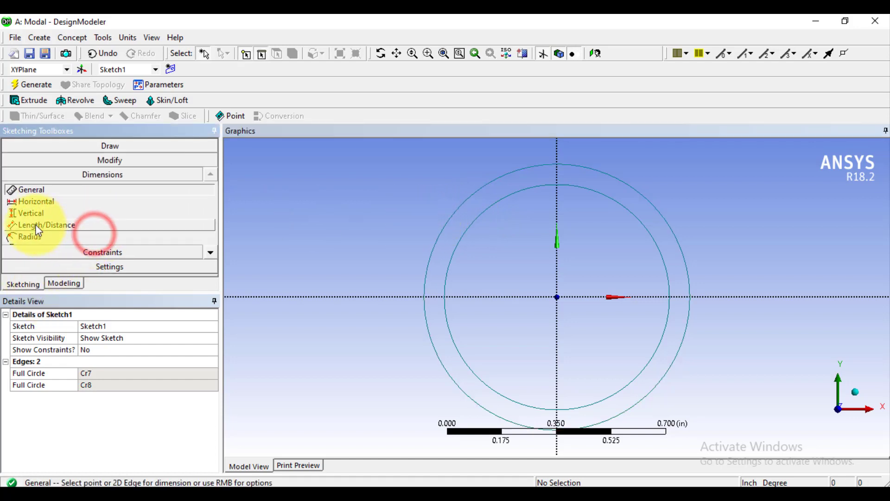
left_click(34, 190)
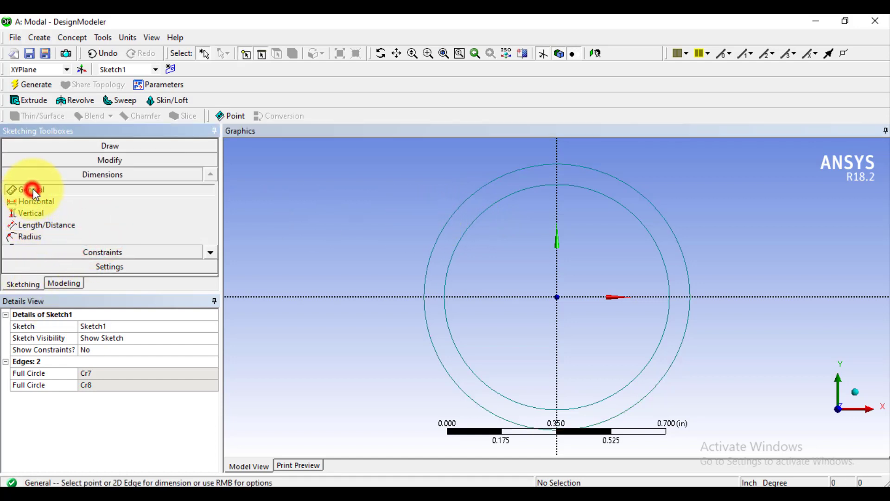
left_click(431, 255)
left_click(378, 210)
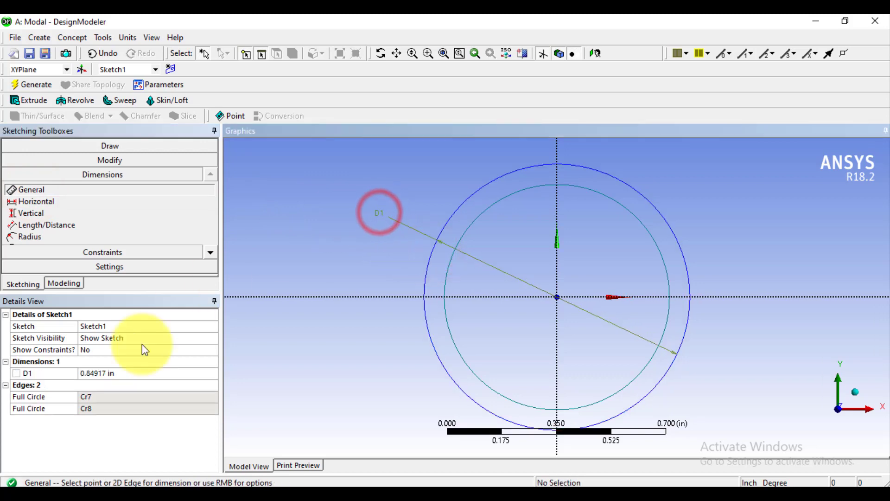
left_click(113, 369)
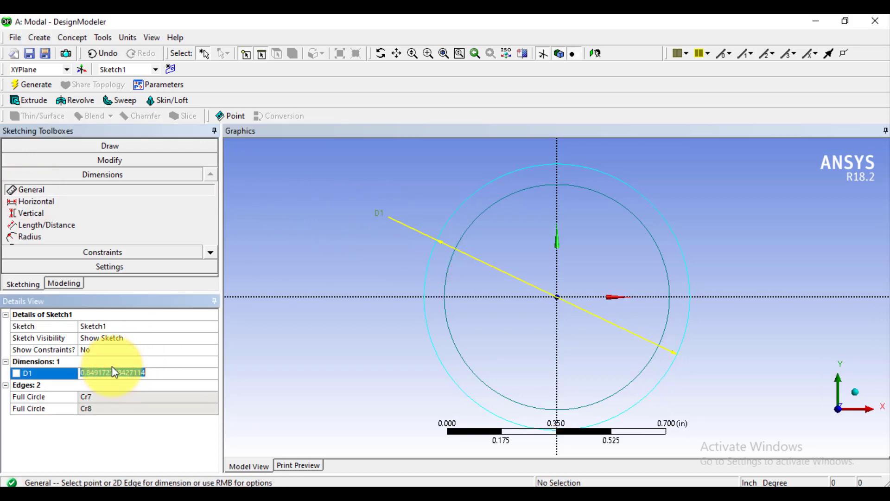
type(".")
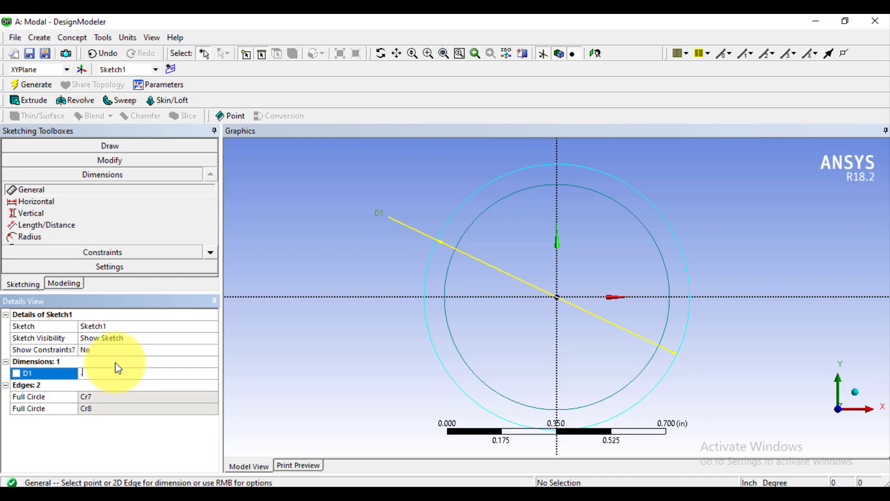
type("90625")
key("Return")
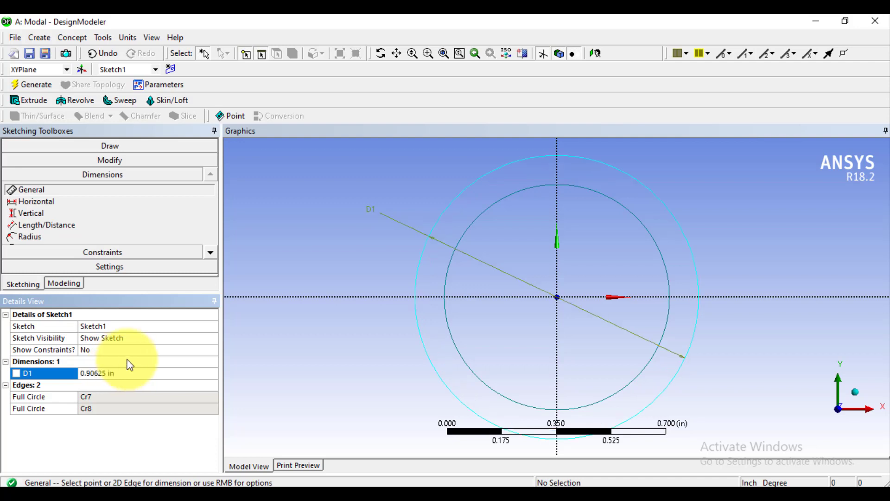
- Dimension the inner circle's diameter with a General dimension and set it to 0.845 in
left_click(30, 189)
left_click(446, 287)
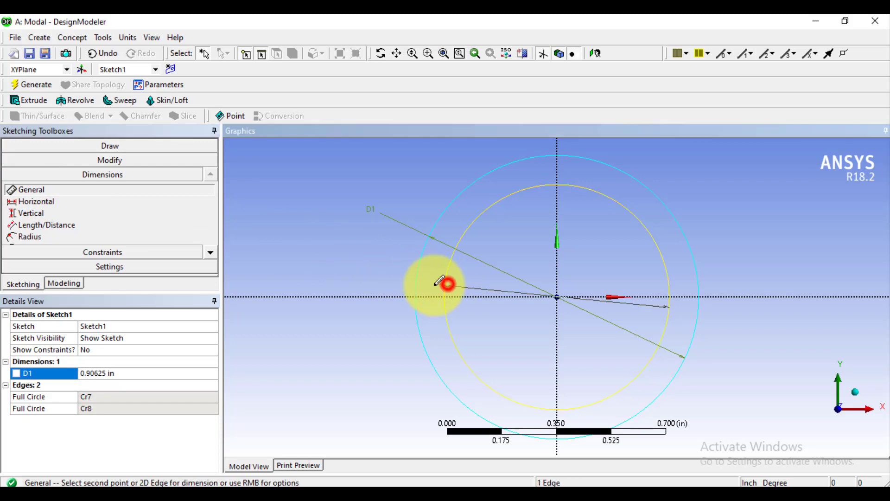
left_click(351, 261)
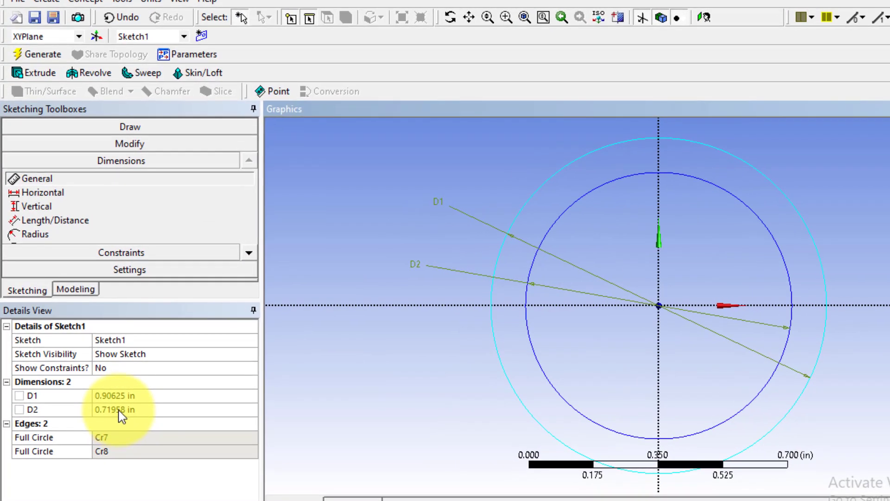
left_click(120, 410)
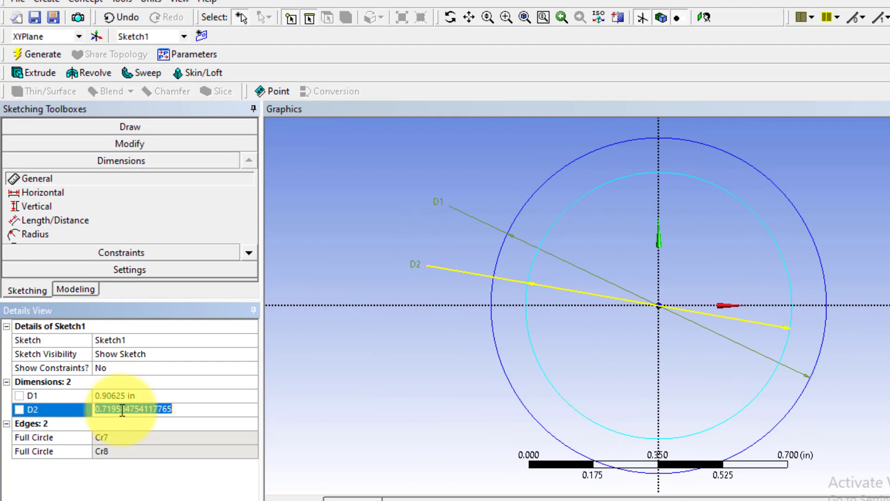
type(".845")
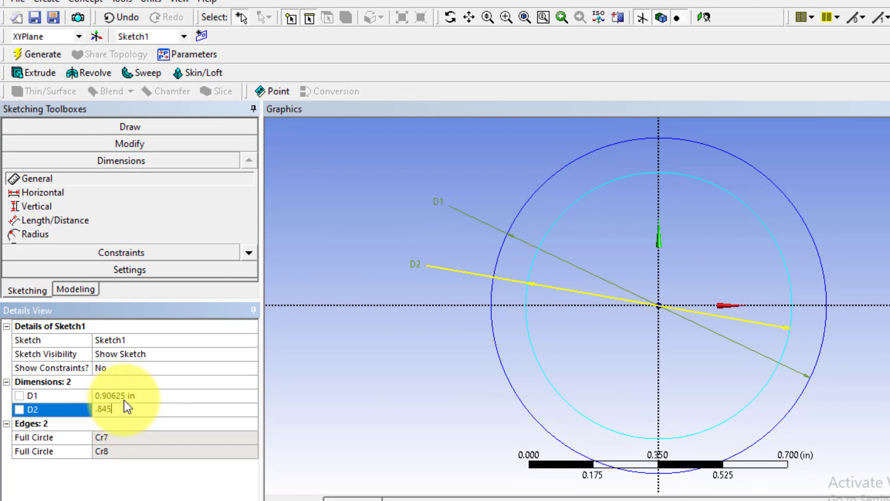
key("Return")
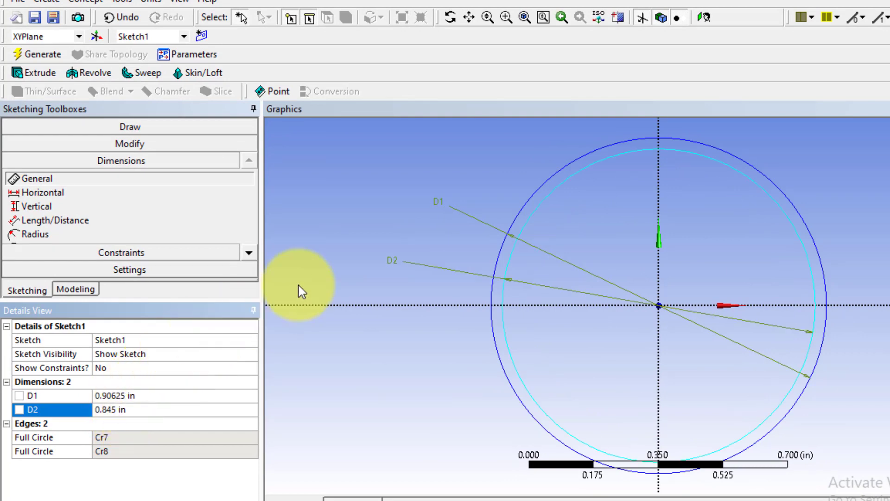
left_click(377, 230)
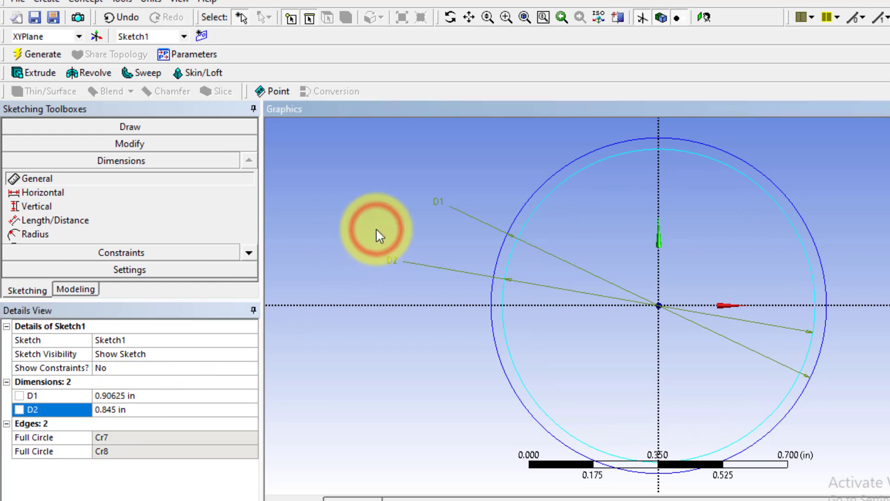
- Return to modeling mode, select Sketch1 under the XY plane and generate the model
left_click(21, 291)
left_click(71, 290)
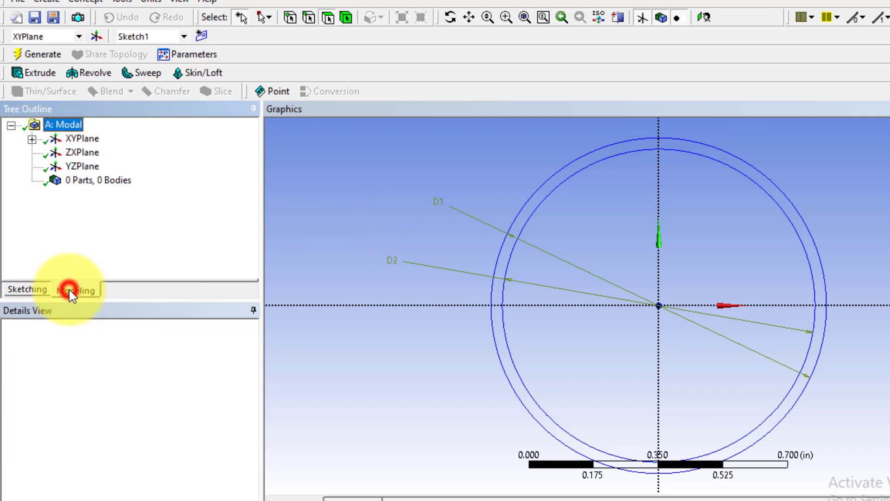
left_click(32, 140)
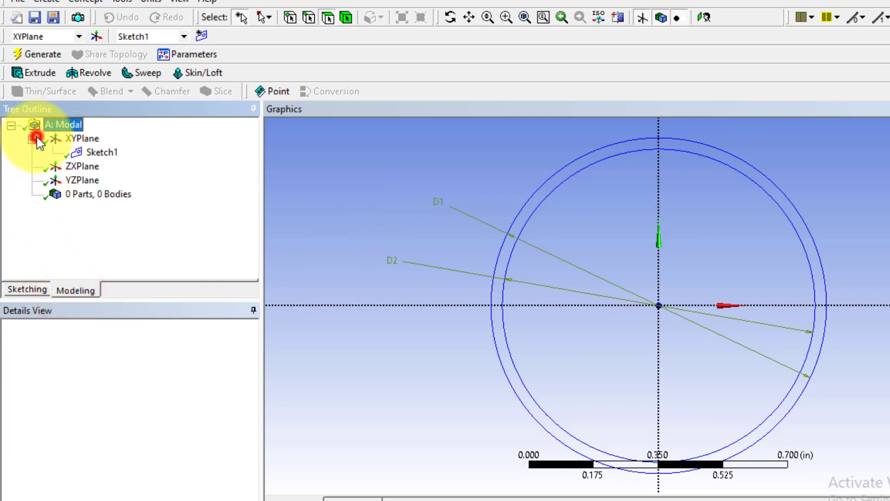
left_click(93, 152)
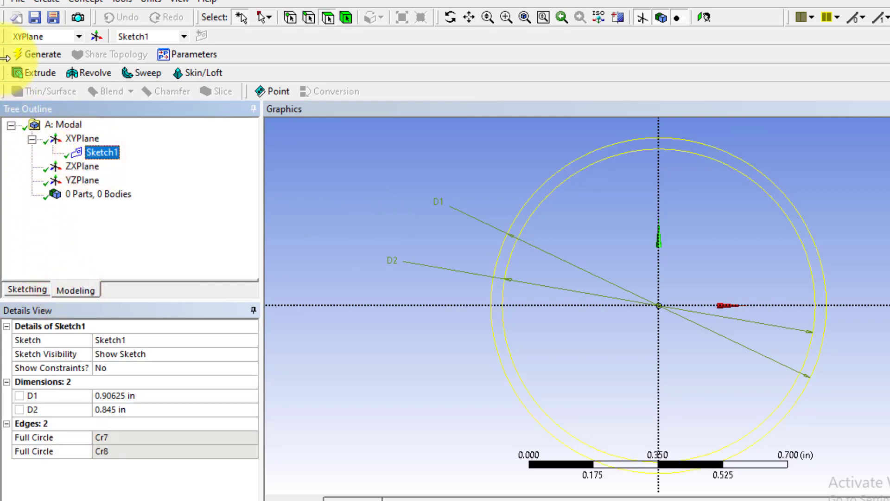
left_click(29, 52)
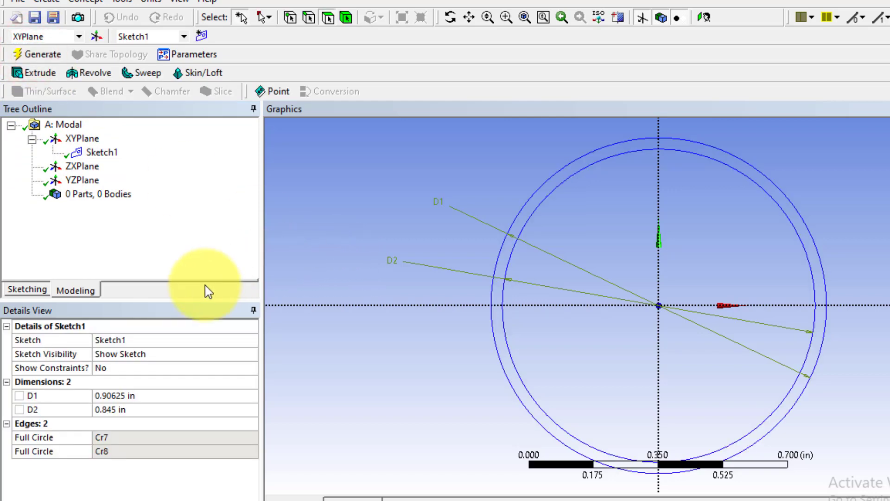
- Extrude Sketch1 to a fixed depth of 10.5 in and generate the tube
middle_click_drag(404, 355, 405, 306)
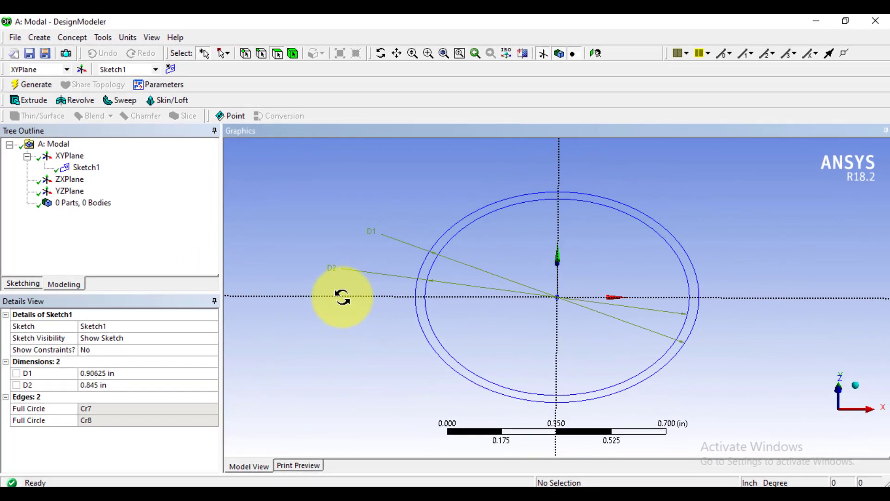
mouse_move(342, 296)
middle_mouse_down()
mouse_move(338, 269)
mouse_move(342, 288)
middle_mouse_up()
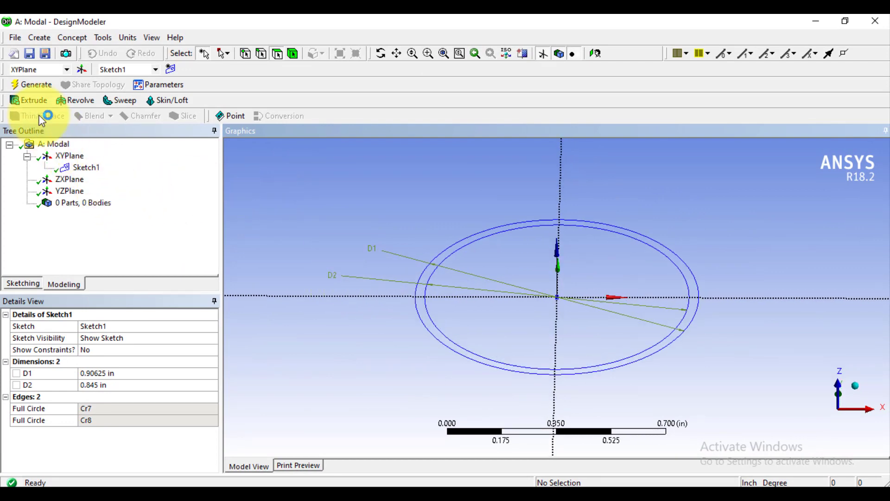
left_click(85, 168)
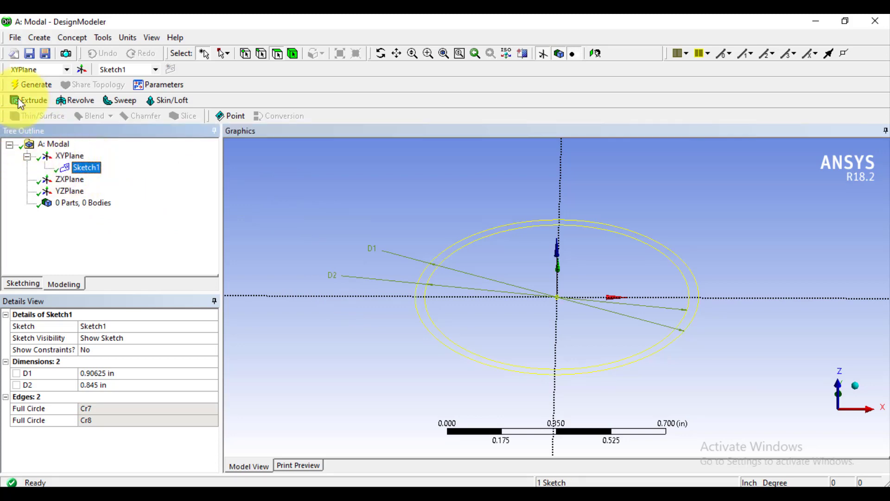
left_click(34, 101)
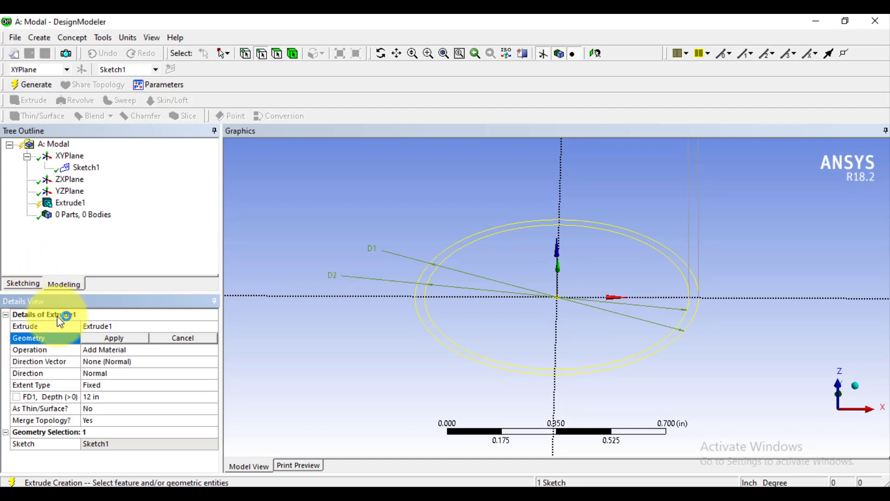
left_click(112, 397)
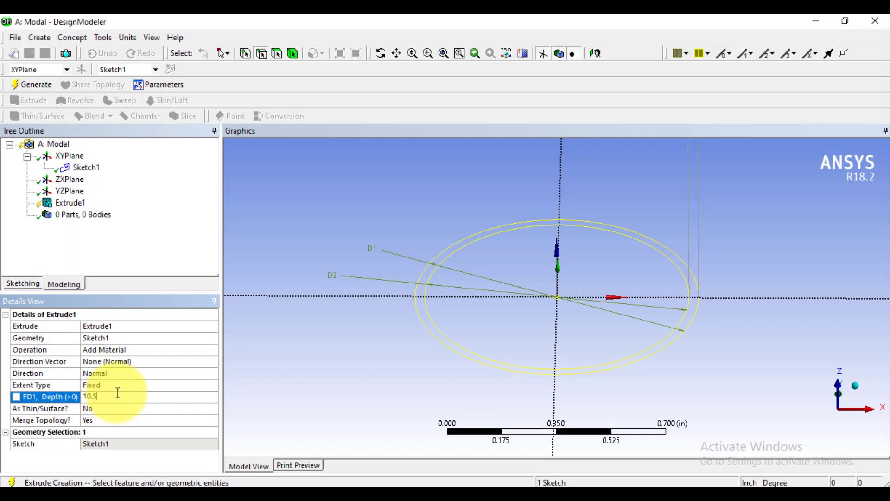
key("Return")
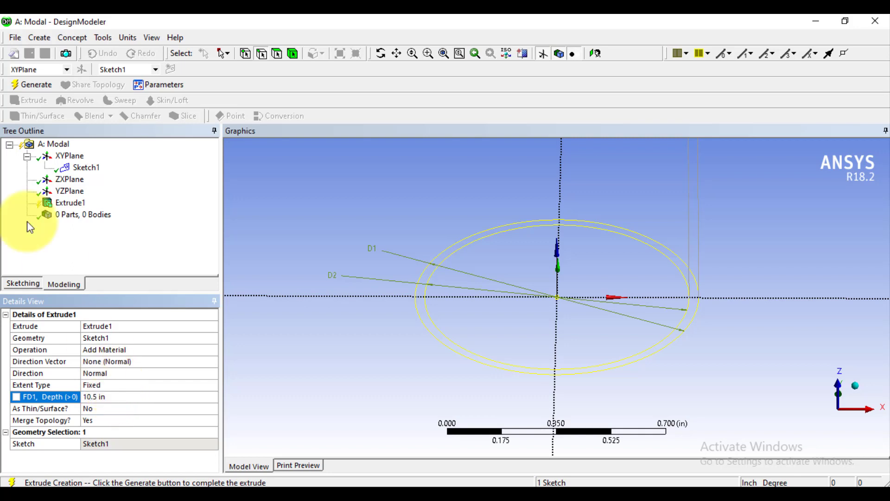
left_click(32, 88)
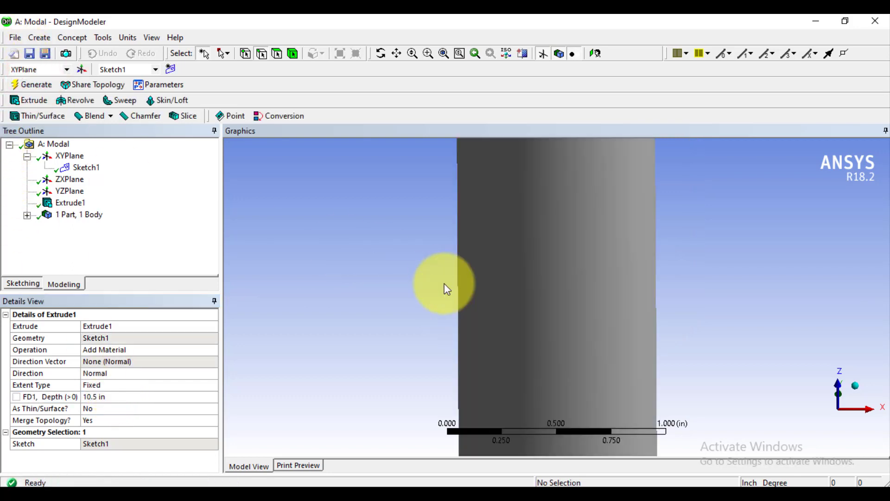
scroll(446, 286, "down", 4)
scroll(447, 288, "down", 3)
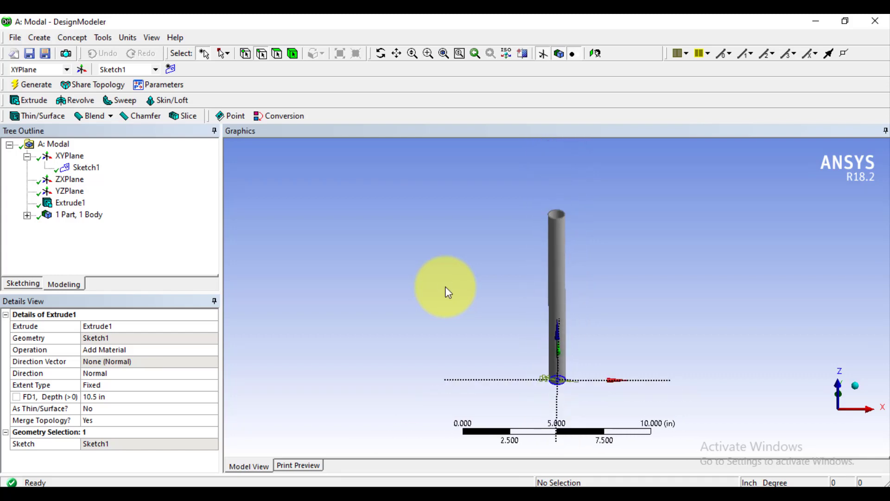
scroll(559, 308, "up", 2)
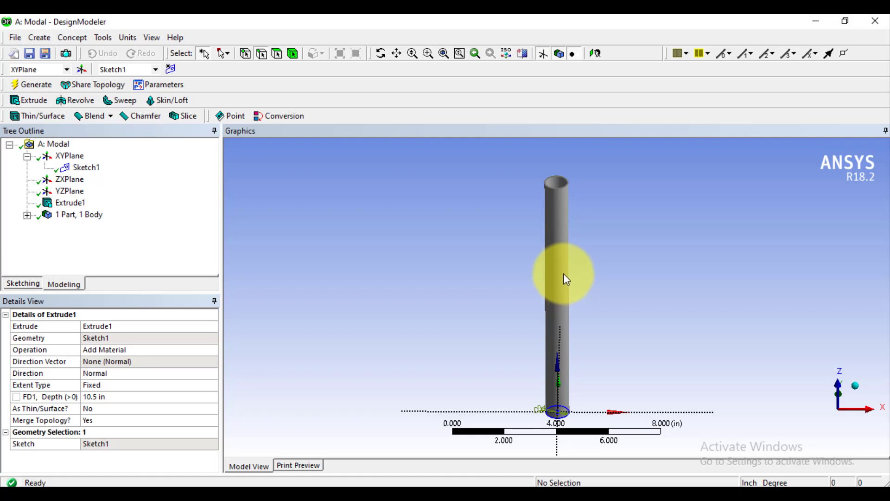
- Create a mid-surface from the tube's inner and outer cylindrical faces as a face pair and generate it
left_click(27, 214)
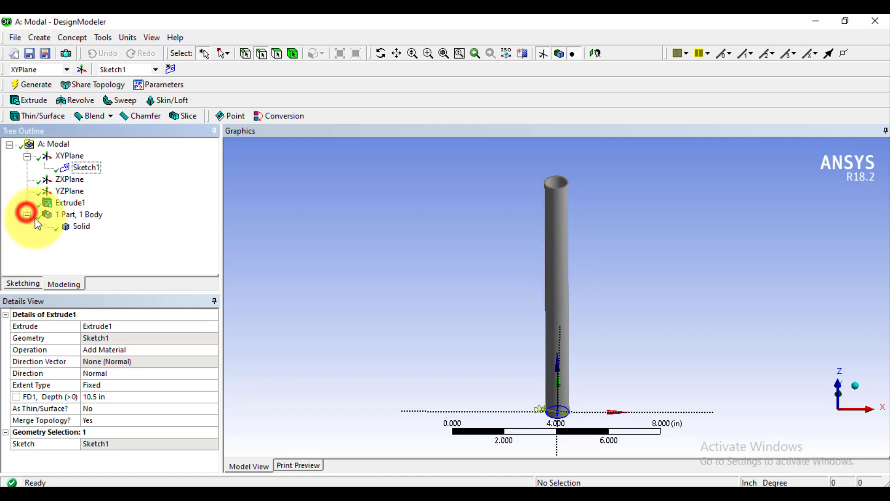
left_click(73, 228)
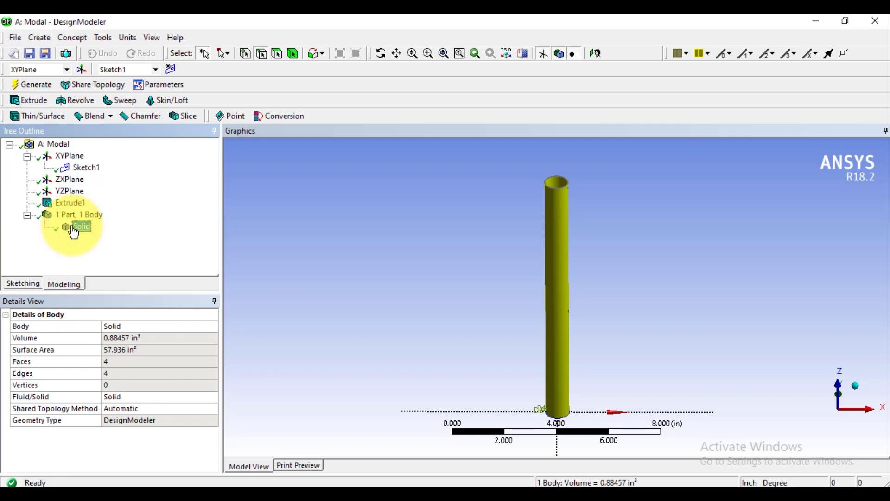
left_click(430, 278)
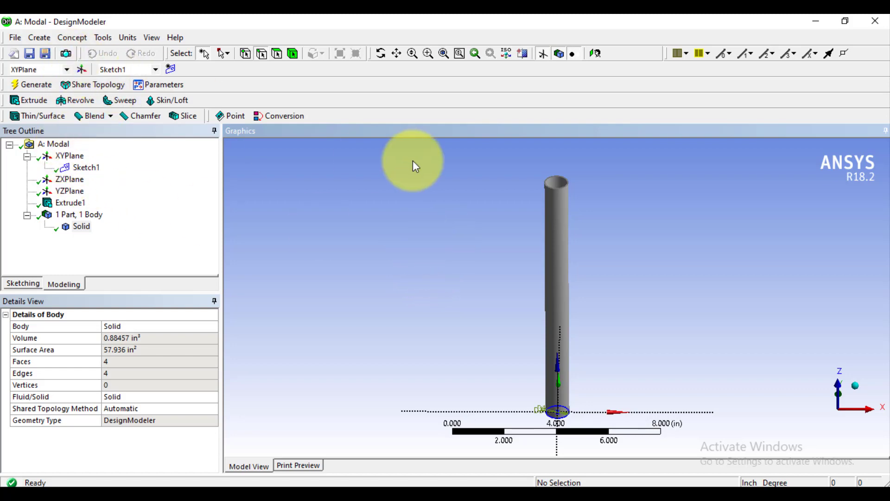
scroll(552, 187, "up", 3)
middle_click_drag(552, 170, 528, 233)
scroll(352, 236, "up", 2)
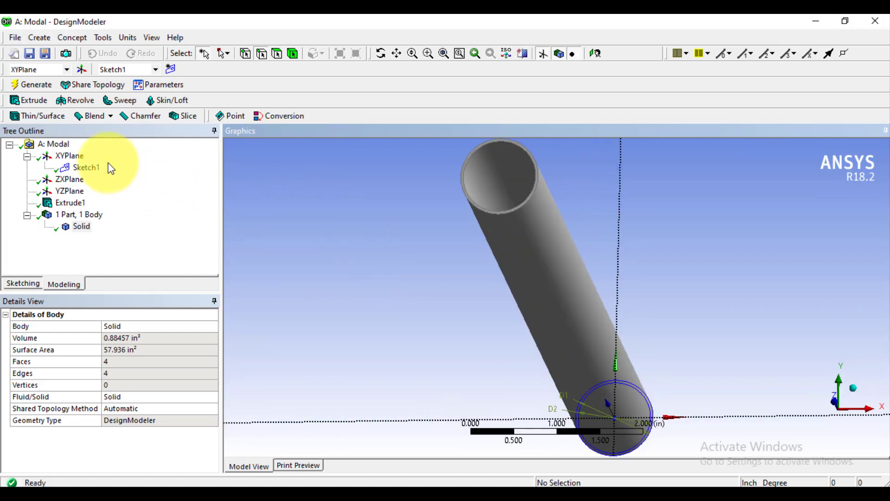
left_click(103, 37)
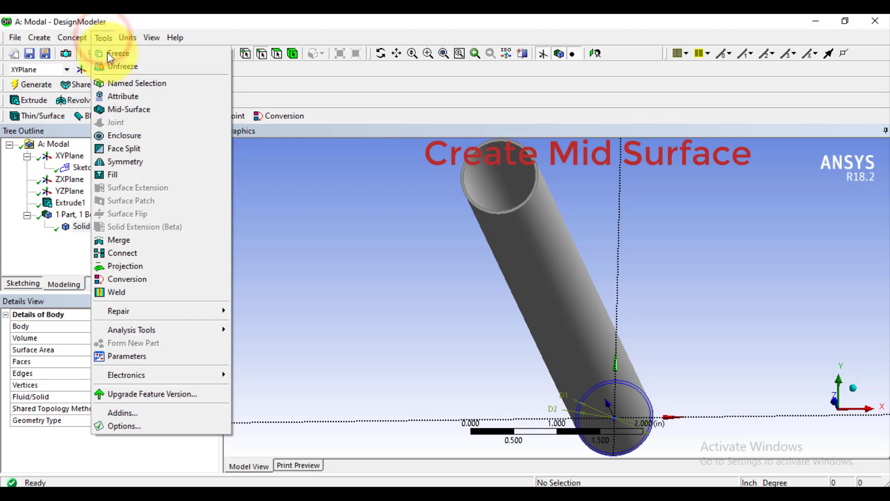
left_click(129, 115)
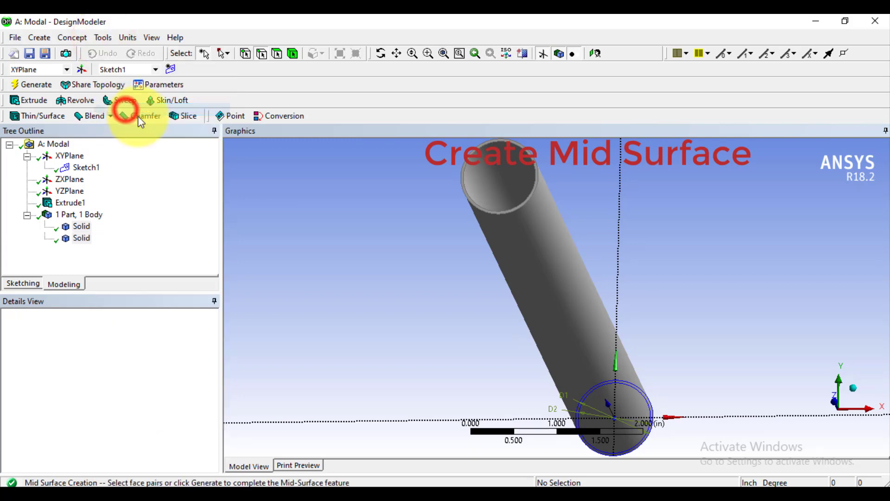
left_click(480, 177)
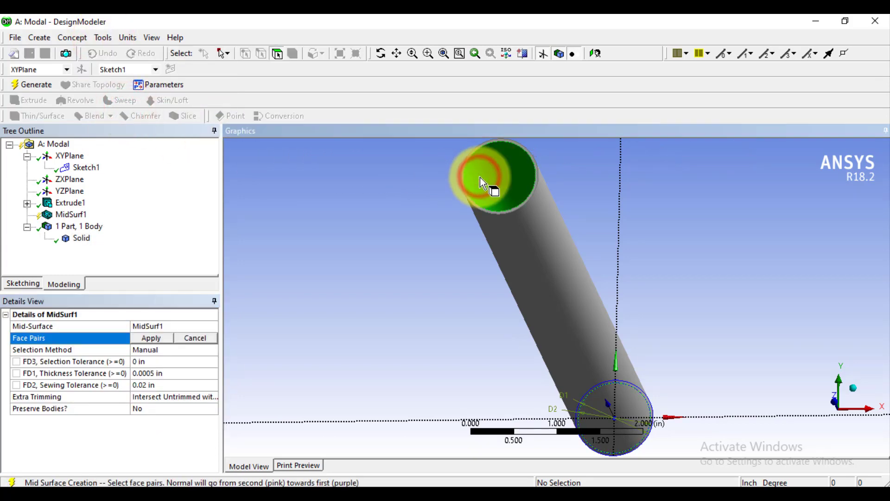
left_click(535, 256)
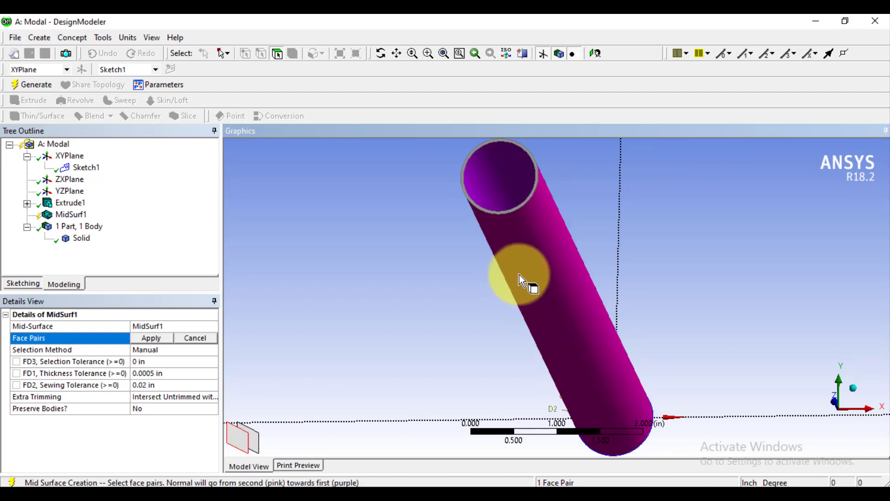
left_click(142, 337)
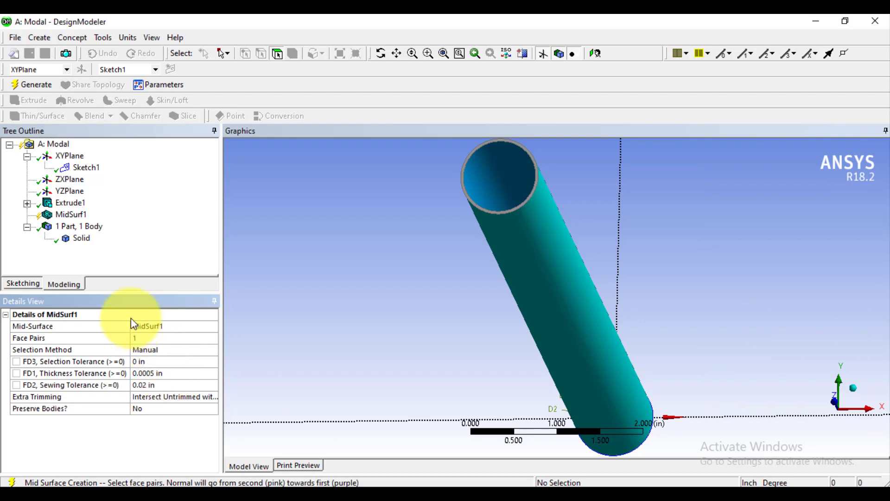
left_click(24, 85)
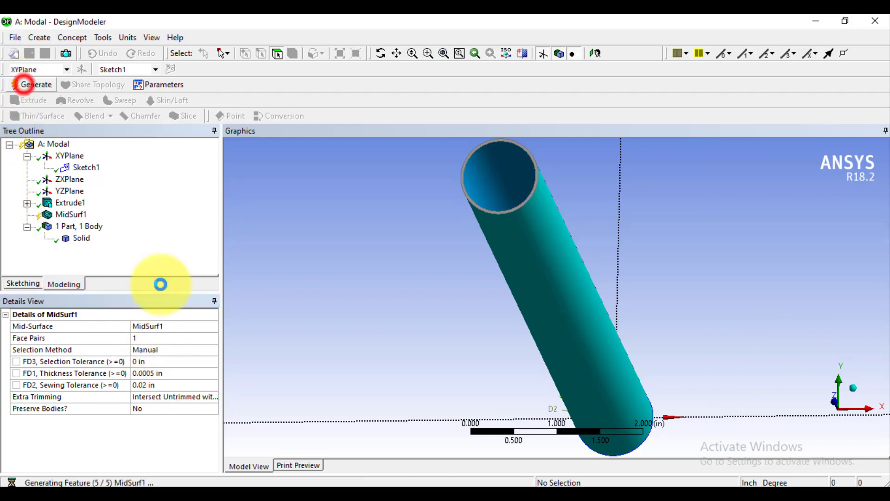
- Switch the surface body's thickness mode to User Defined and set its thickness to 0.0625 in
middle_click_drag(380, 258, 222, 236)
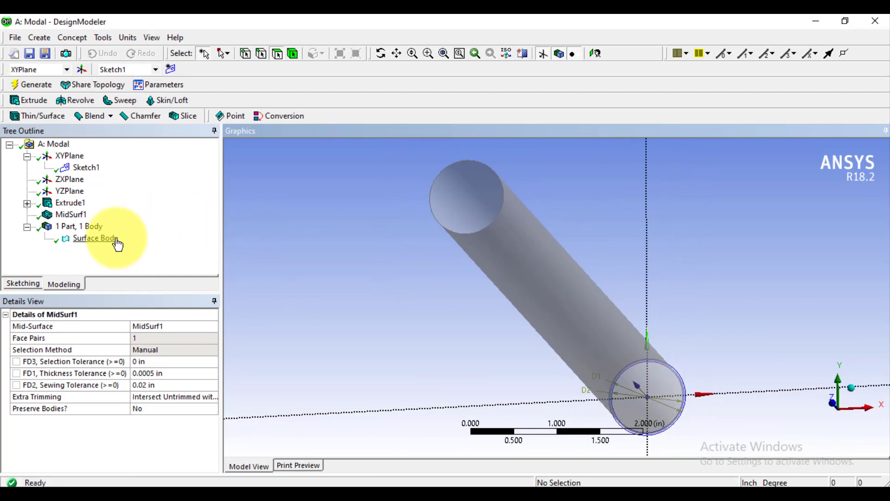
left_click(101, 239)
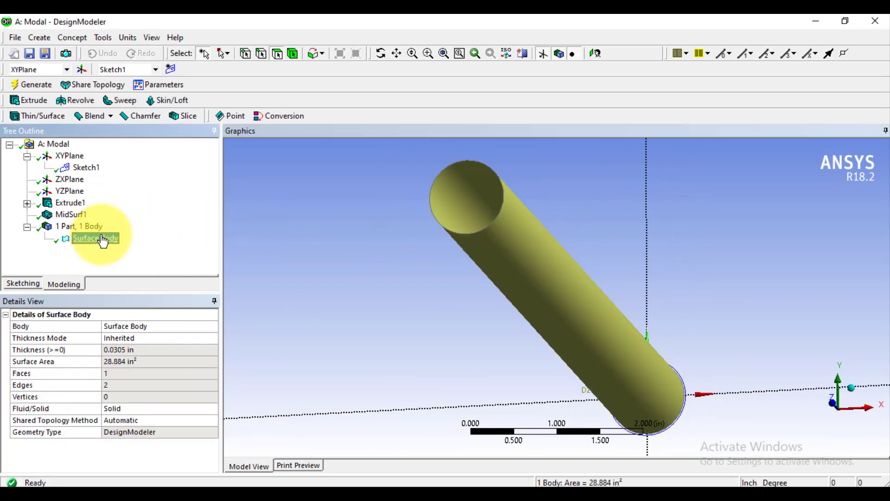
left_click(173, 339)
left_click(213, 340)
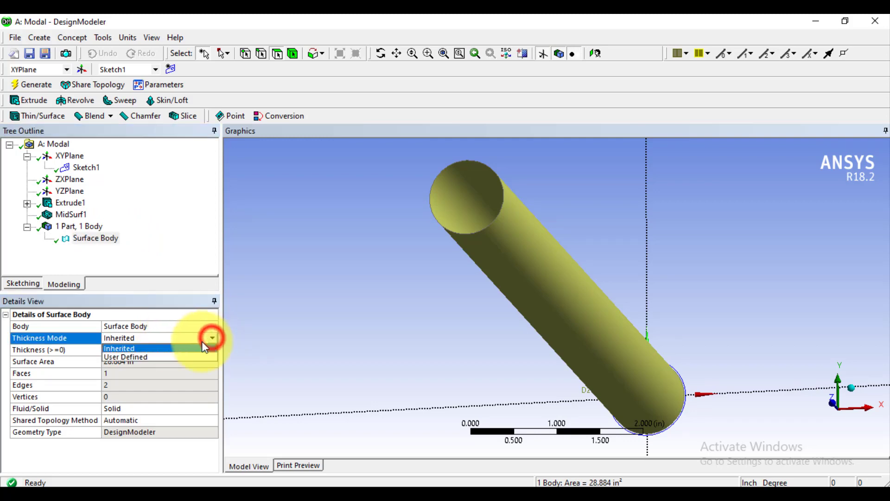
left_click(164, 356)
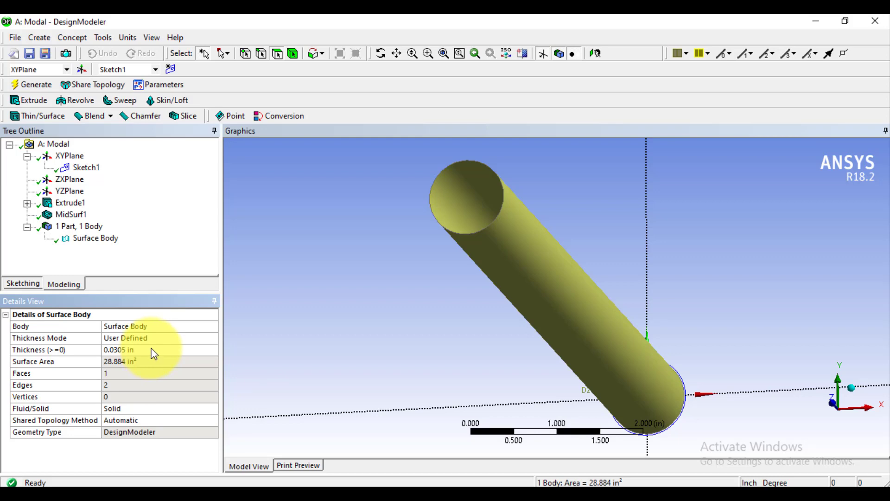
left_click(152, 349)
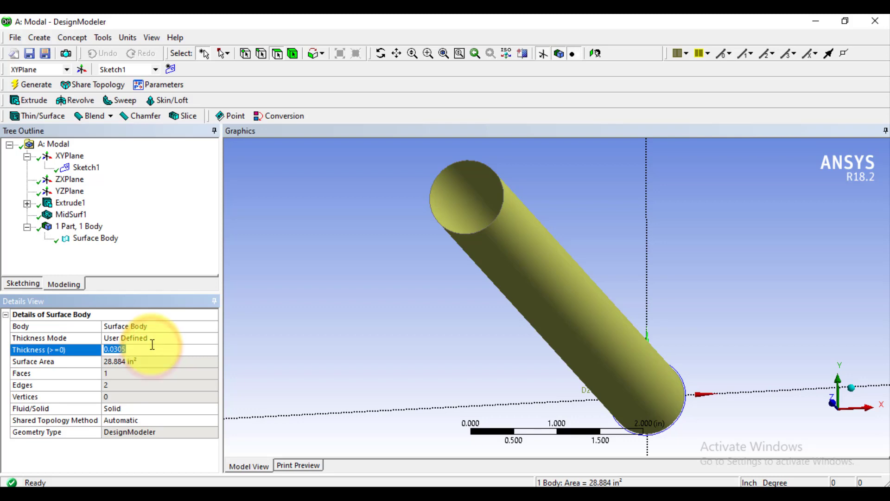
type("0.")
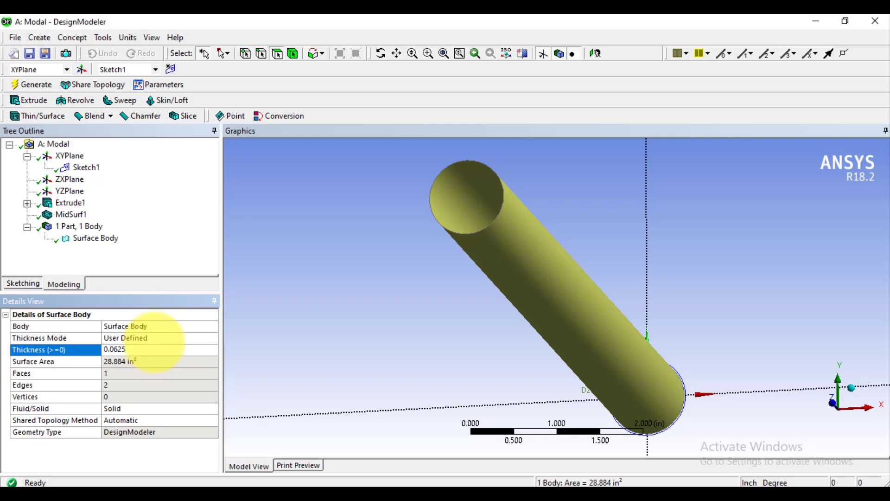
type("0625")
key("Return")
left_click(320, 298)
scroll(324, 297, "down", 2)
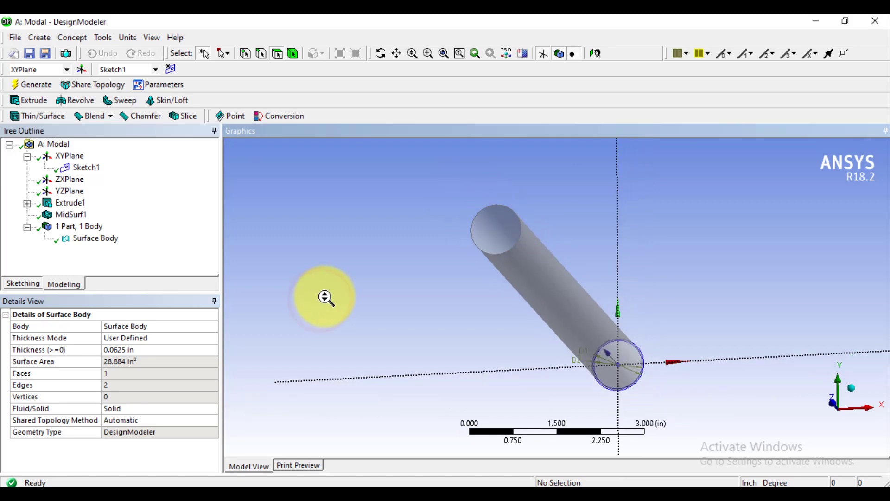
scroll(334, 291, "up", 2)
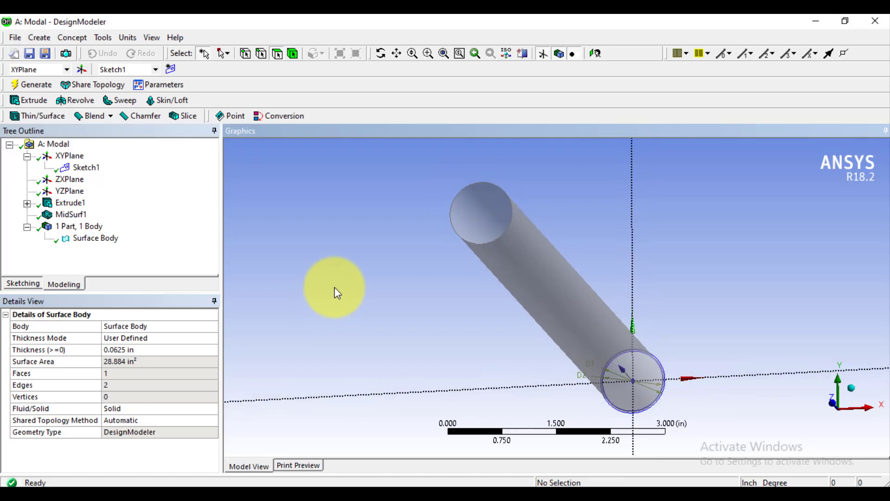
- Switch to Workbench, save the project as "Modal analysis with free condition" and open the Model cell for editing in Mechanical
left_click(428, 490)
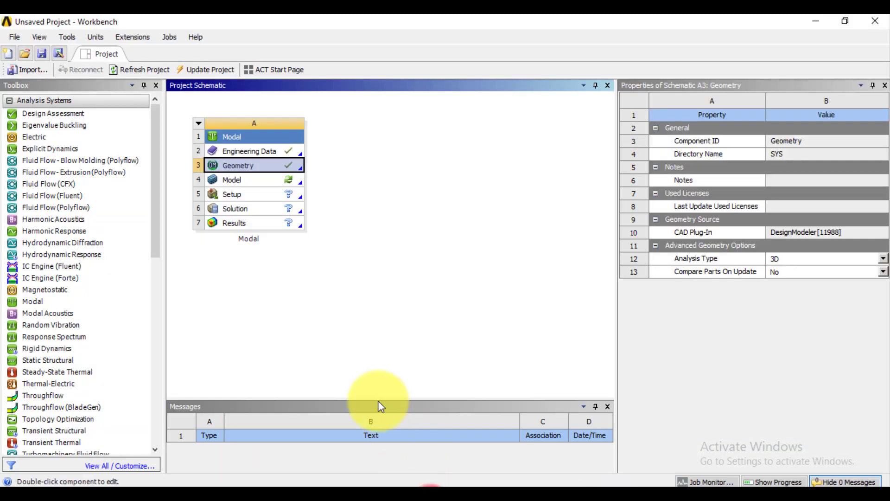
left_click(41, 54)
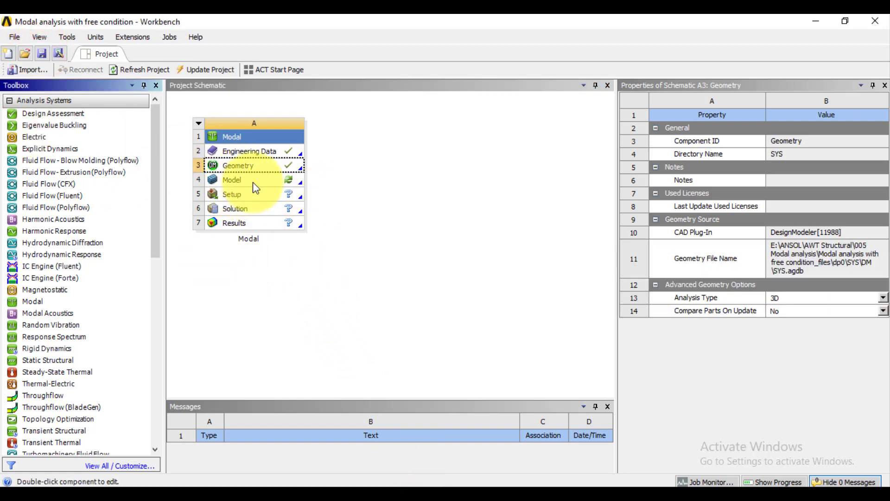
double_click(253, 183)
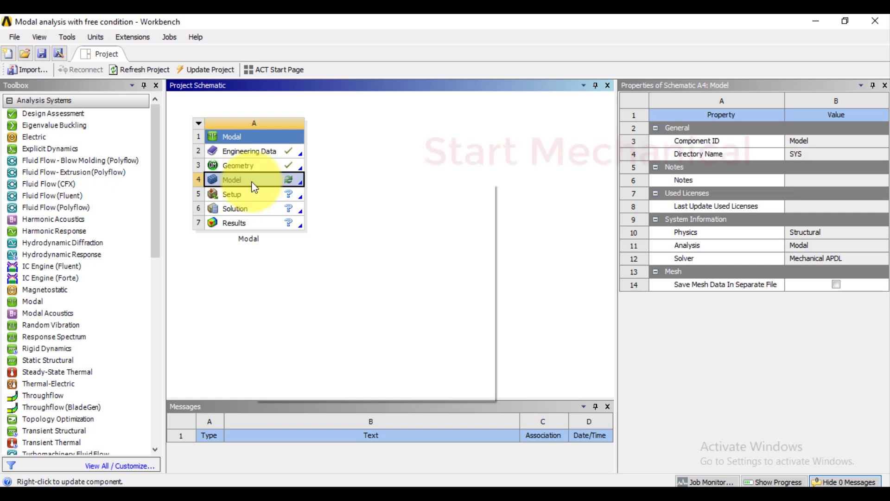
right_click(255, 187)
left_click(280, 190)
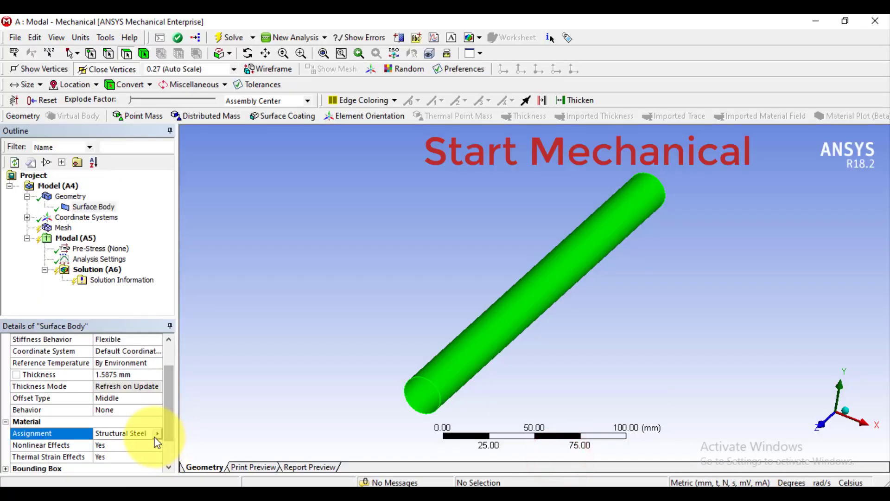
- Start importing a new material for the surface body's material assignment, dismissing the refresh reminder and suppressing it for the future
left_click(155, 433)
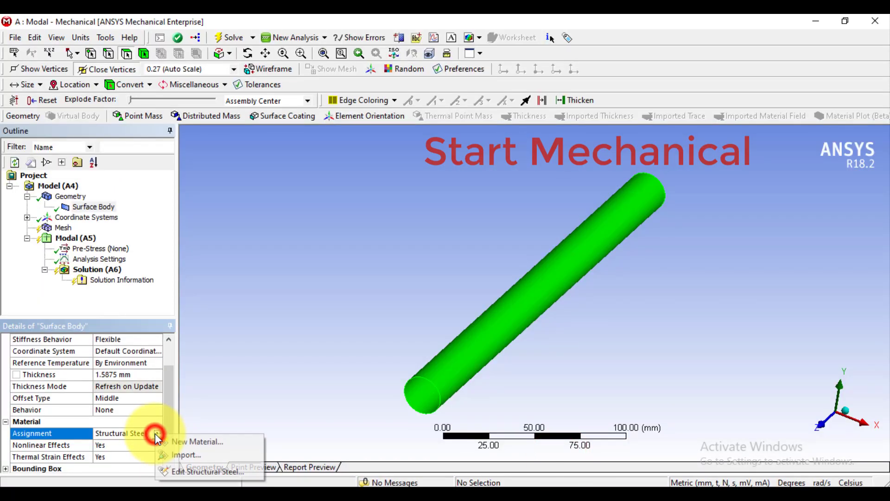
left_click(180, 453)
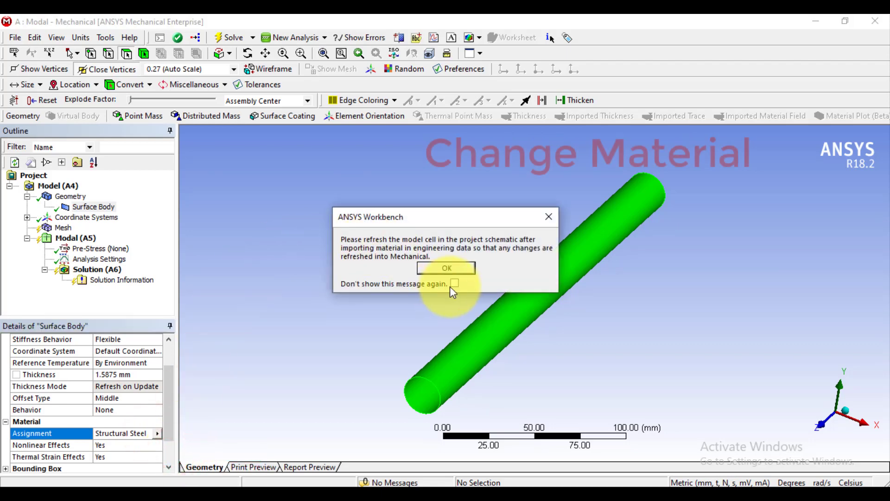
left_click(454, 283)
left_click(447, 268)
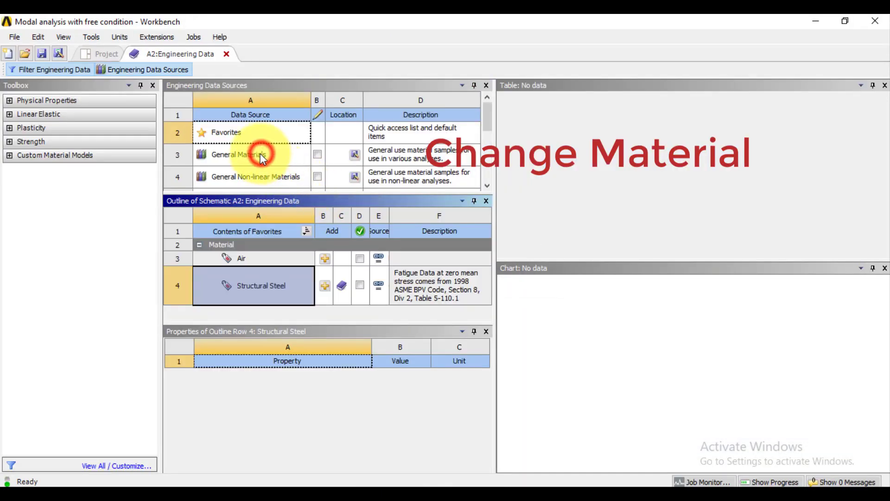
- Add Aluminum Alloy from the General Materials library to the project's engineering data
left_click(260, 154)
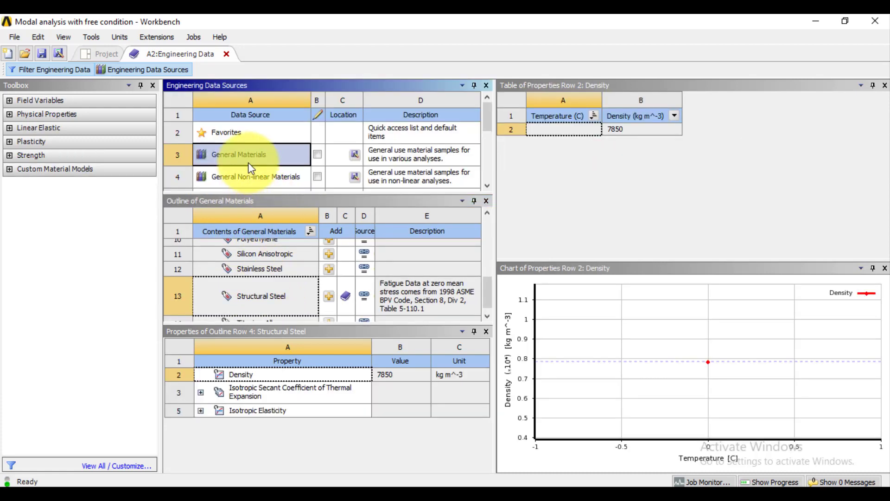
scroll(276, 274, "up", 4)
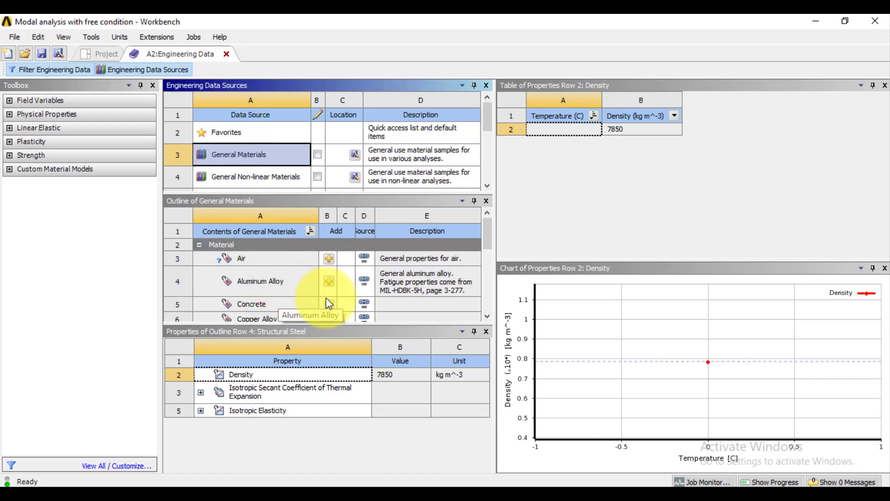
mouse_move(488, 243)
left_mouse_down()
mouse_move(494, 305)
mouse_move(488, 251)
left_mouse_up()
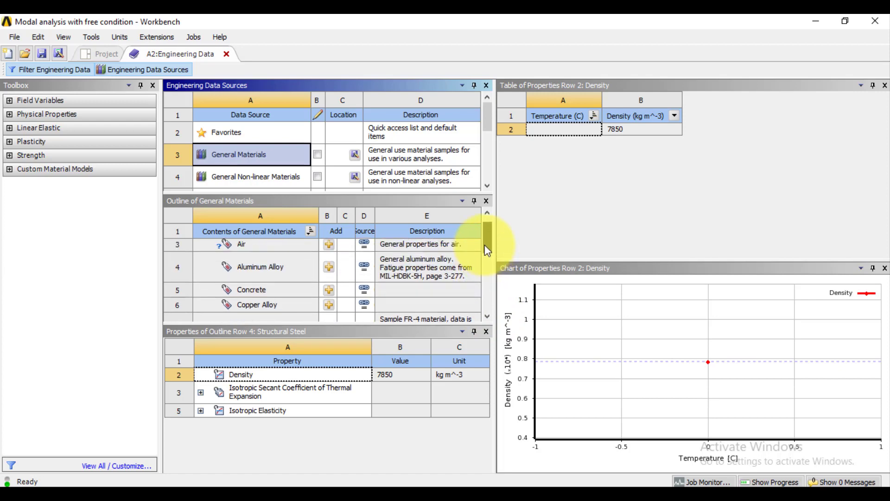
left_click(329, 268)
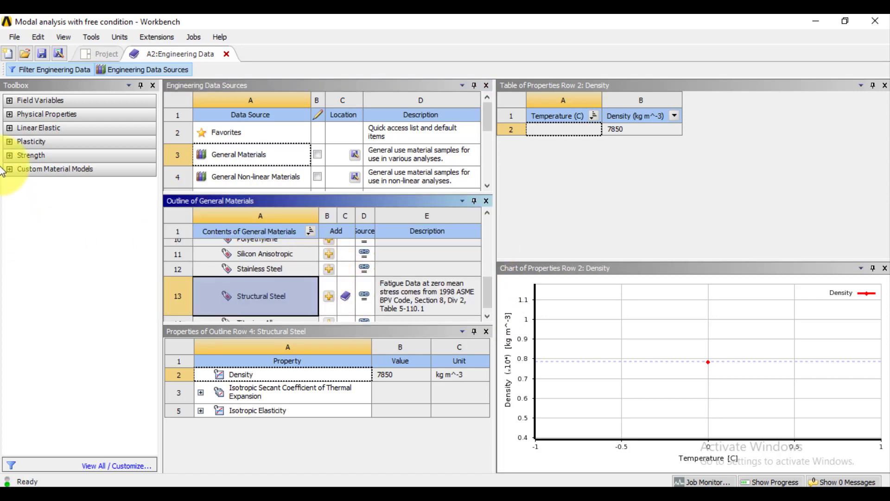
- Save the project, return to the project schematic and update the Model cell
left_click(46, 55)
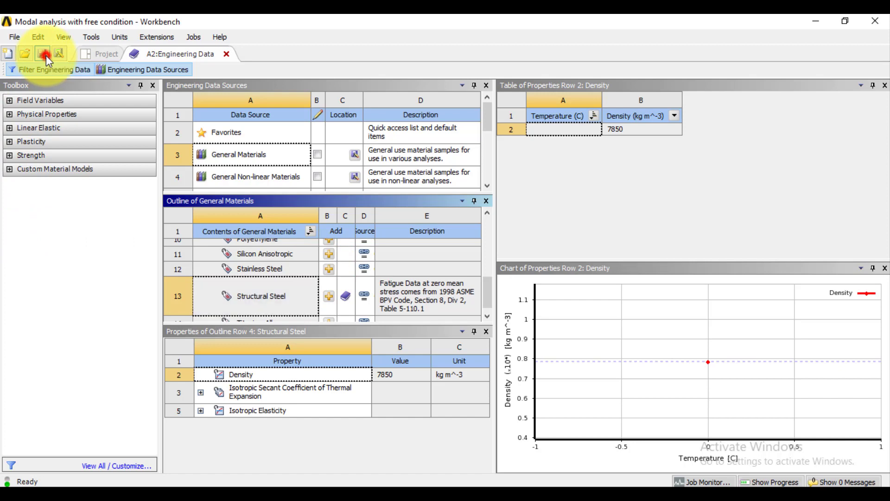
left_click(100, 53)
right_click(245, 182)
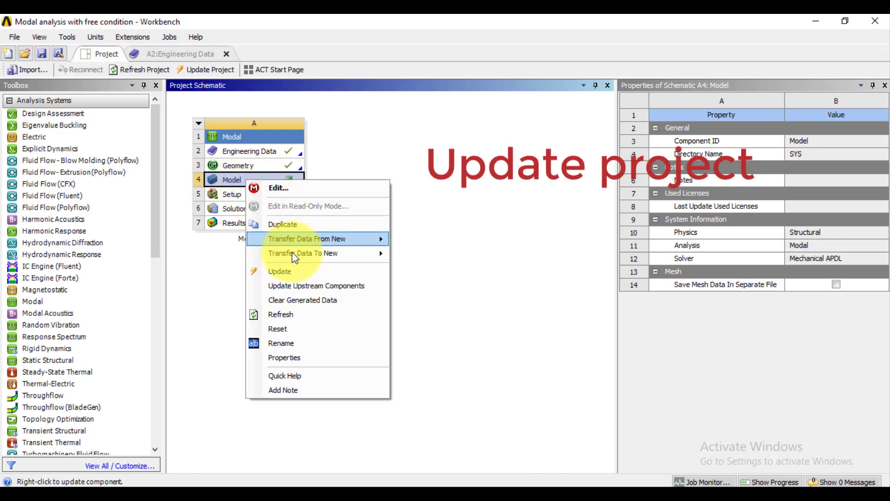
left_click(296, 271)
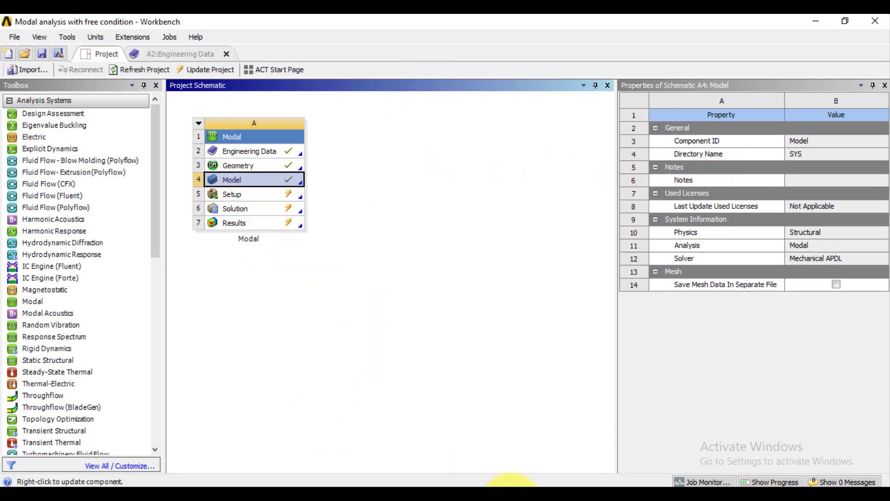
- Switch to Mechanical and assign Aluminum Alloy as the surface body's material
mouse_move(527, 485)
left_click(575, 464)
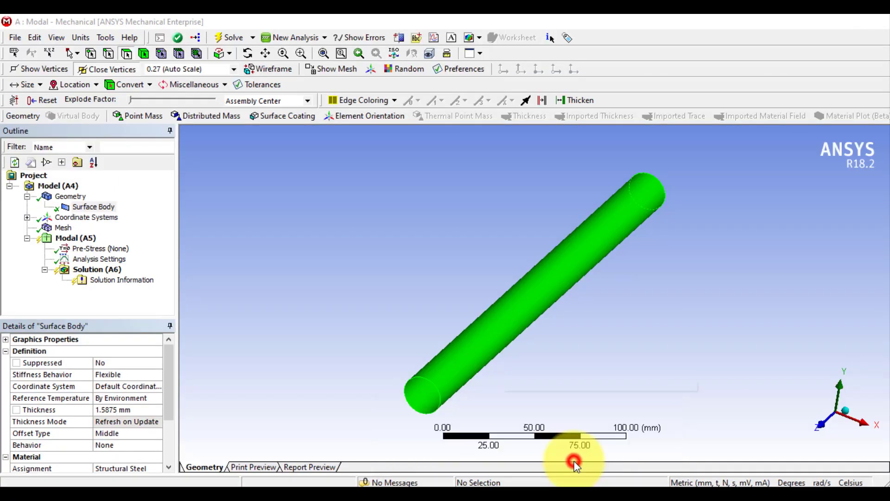
left_click_drag(169, 383, 163, 406)
left_click(153, 421)
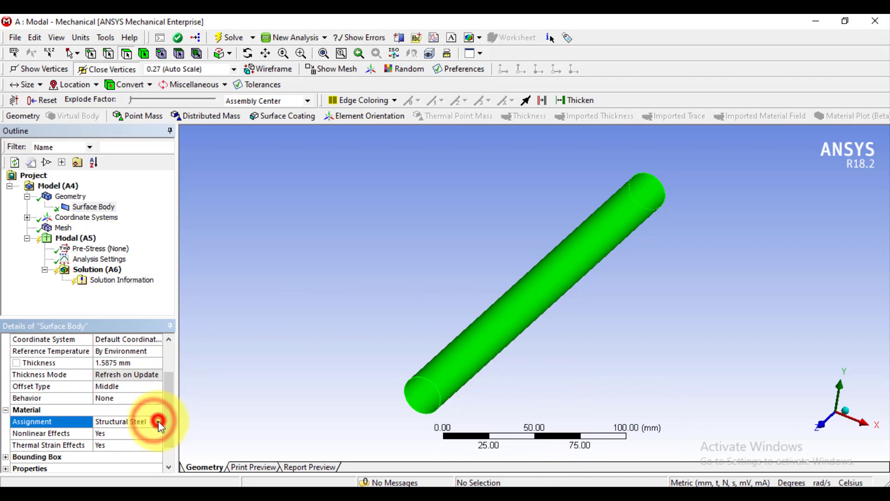
left_click(158, 421)
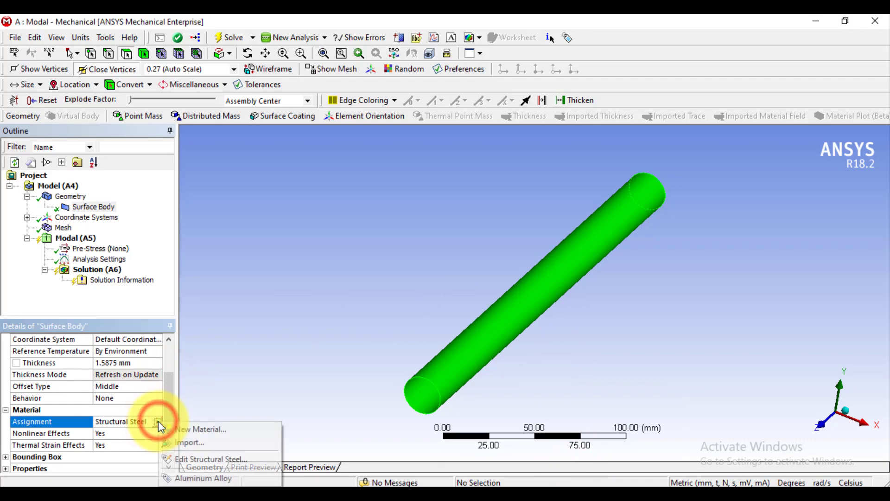
left_click(183, 480)
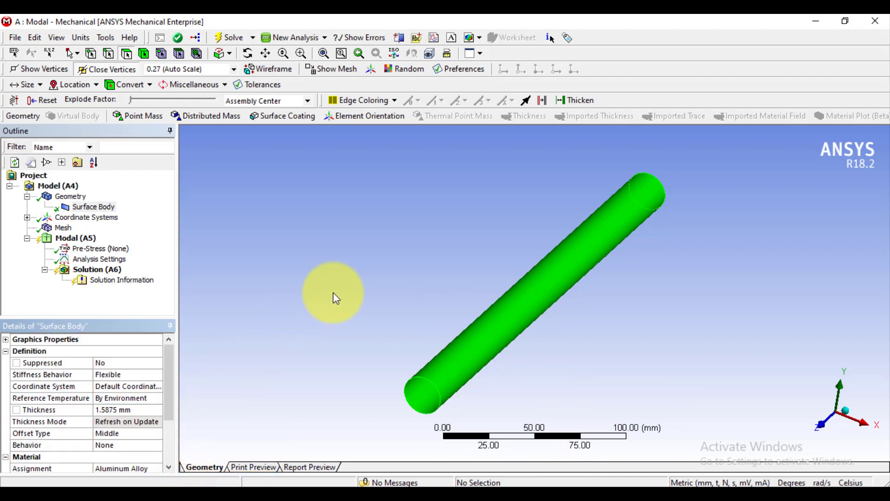
- Insert a Face Meshing control under Mesh and scope it to the tube's cylindrical face
right_click(55, 233)
mouse_move(70, 234)
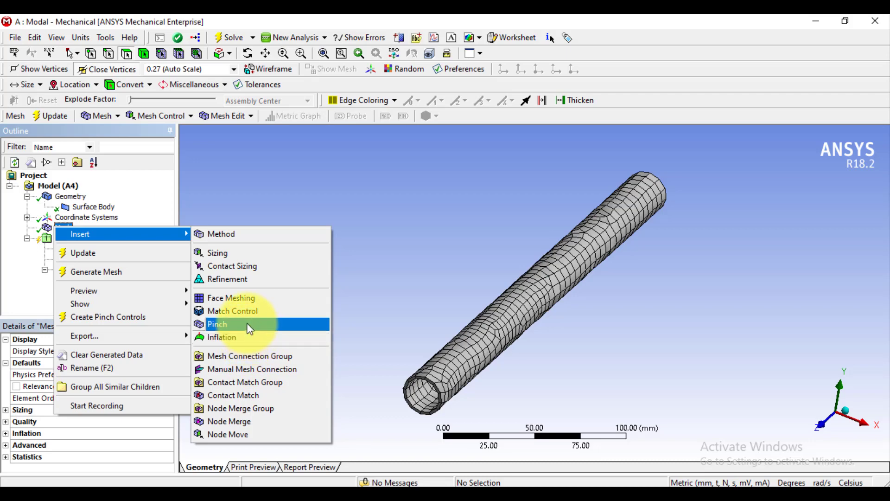
left_click(239, 299)
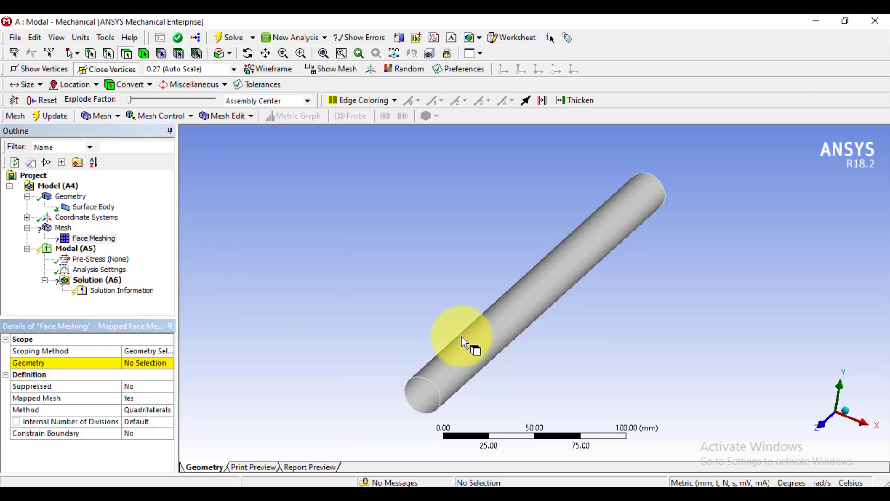
left_click(476, 350)
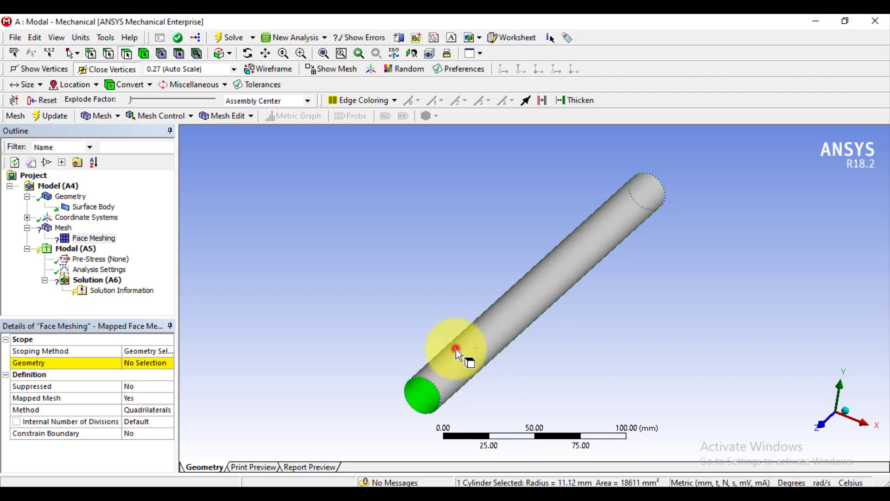
left_click(562, 282)
middle_click_drag(479, 319, 496, 290)
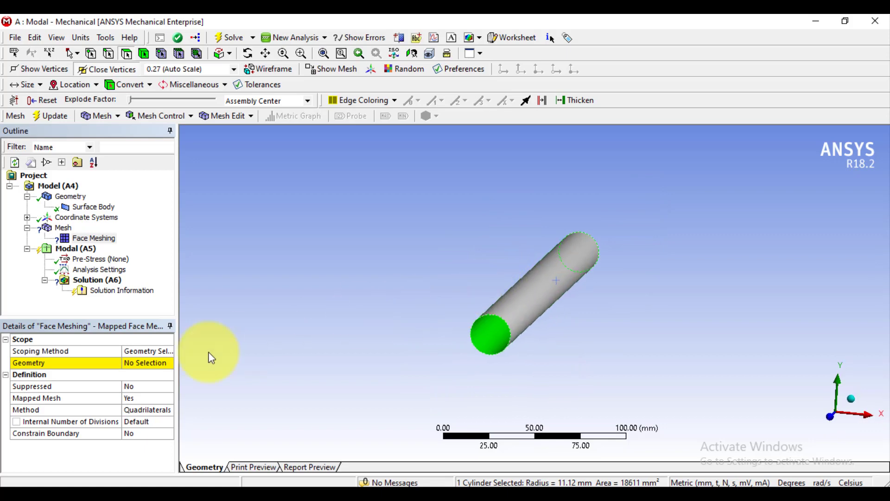
left_click(141, 362)
left_click(139, 363)
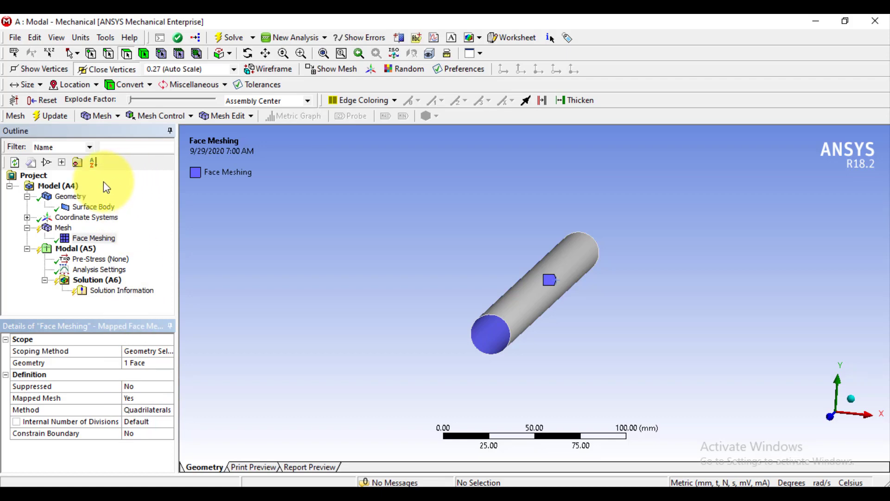
- Update the mesh with the face meshing control and display the meshed tube
left_click(41, 118)
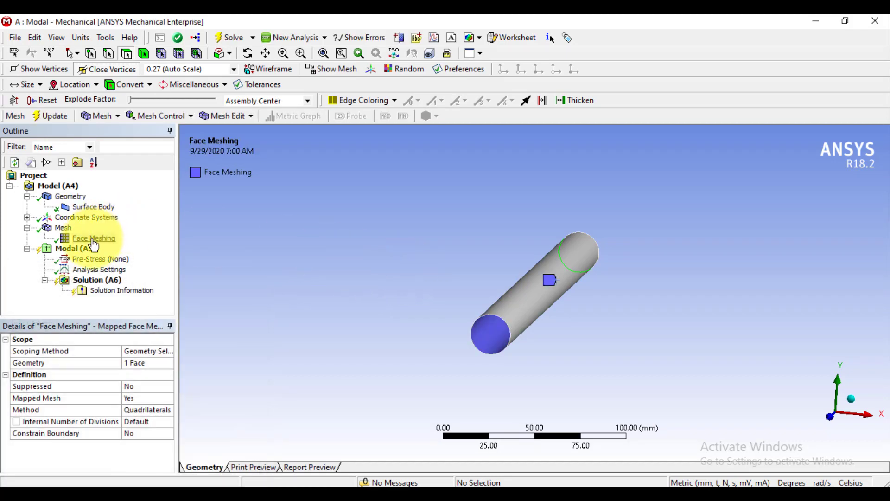
left_click(65, 228)
middle_click_drag(413, 264, 322, 272)
scroll(380, 258, "down", 3)
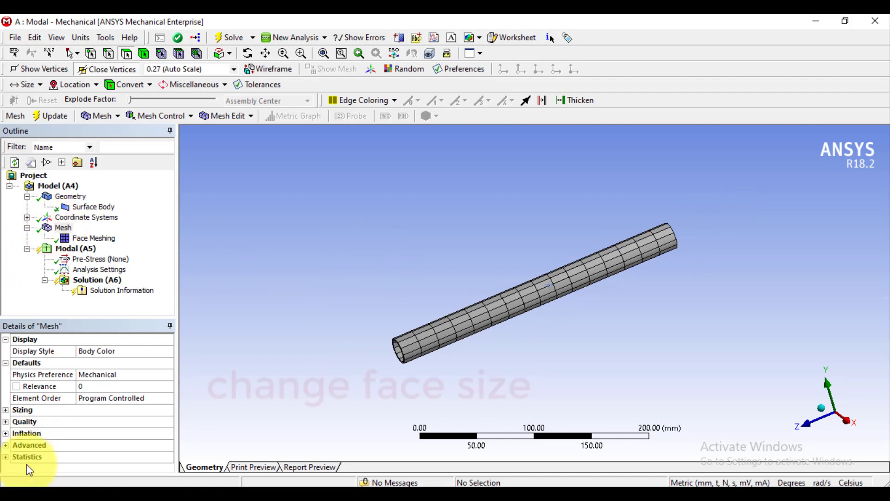
- Set the mesh sizing's maximum face size to 10 mm, generate the mesh and inspect it
left_click(7, 411)
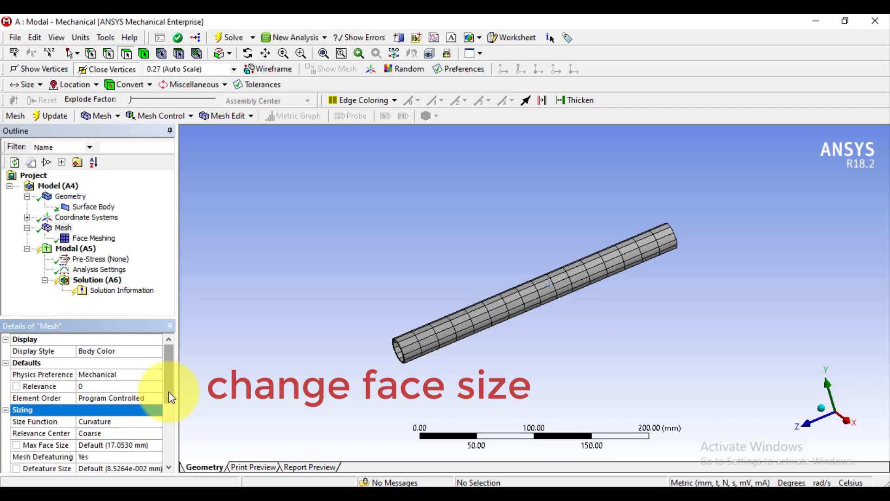
left_click_drag(171, 397, 172, 418)
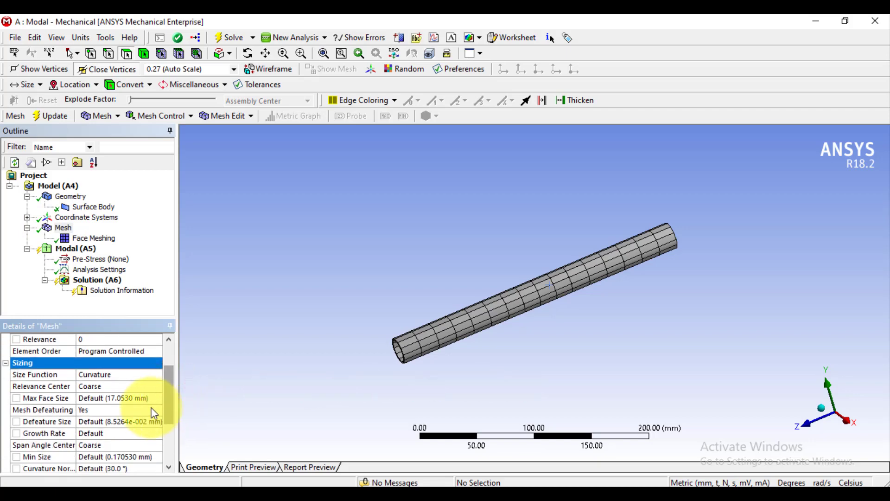
left_click(102, 400)
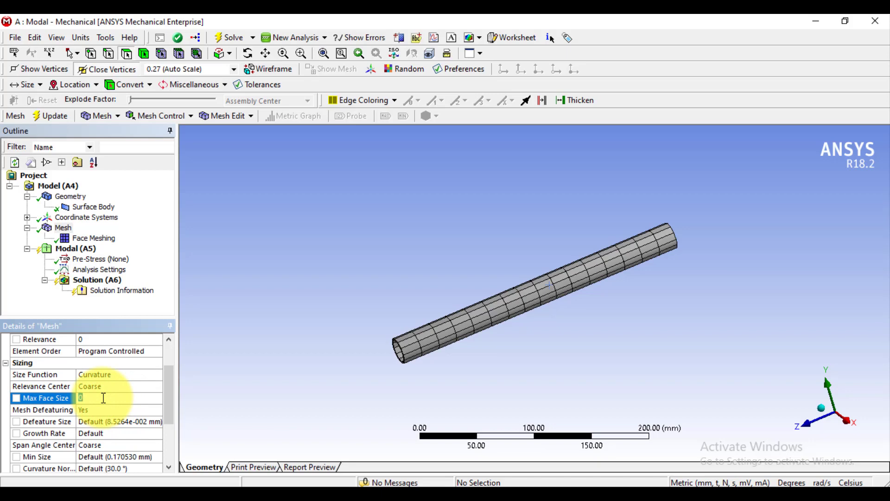
type("10")
key("Return")
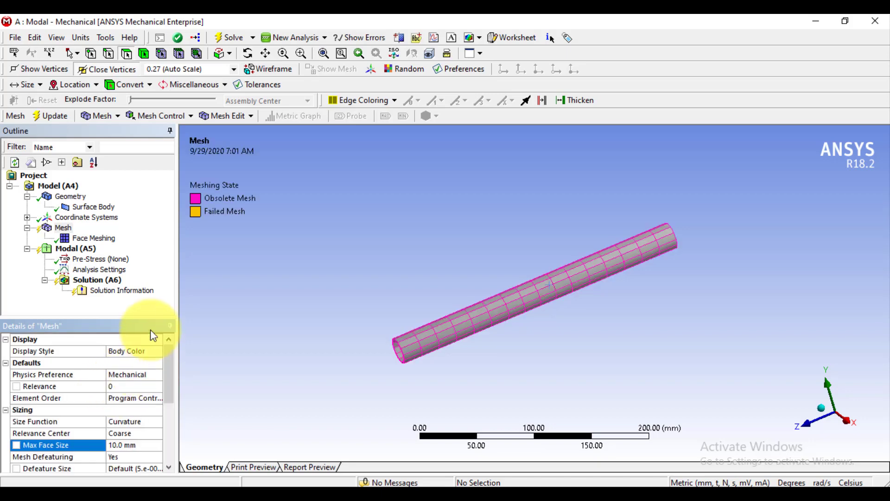
right_click(53, 231)
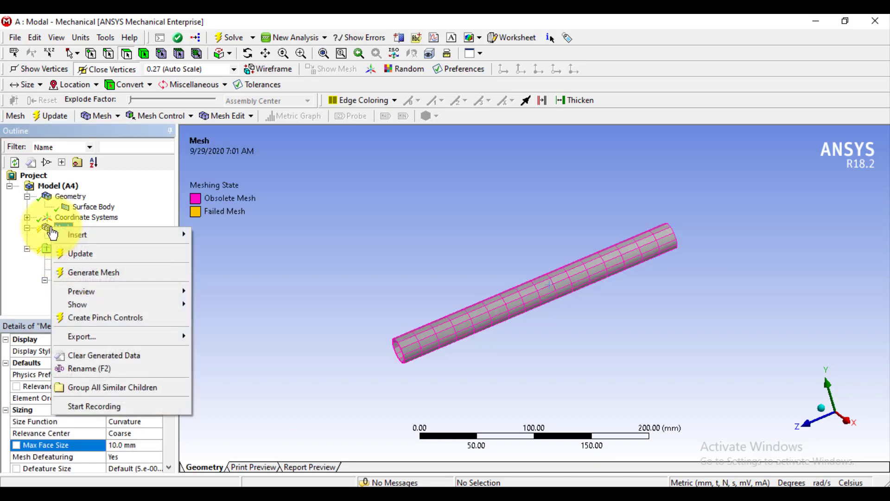
left_click(95, 272)
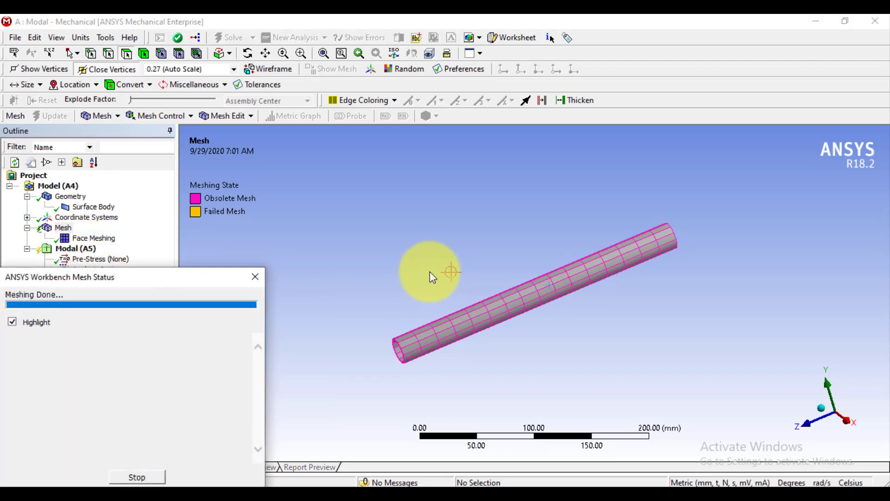
left_click_drag(435, 281, 449, 334)
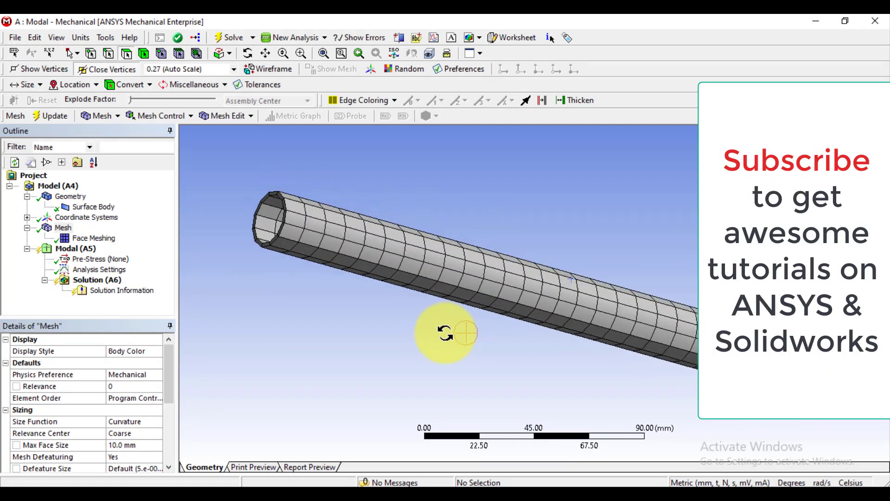
- Set the mesh's maximum face size to 5 mm, regenerate the mesh and inspect the tube
left_click(64, 228)
left_click(133, 444)
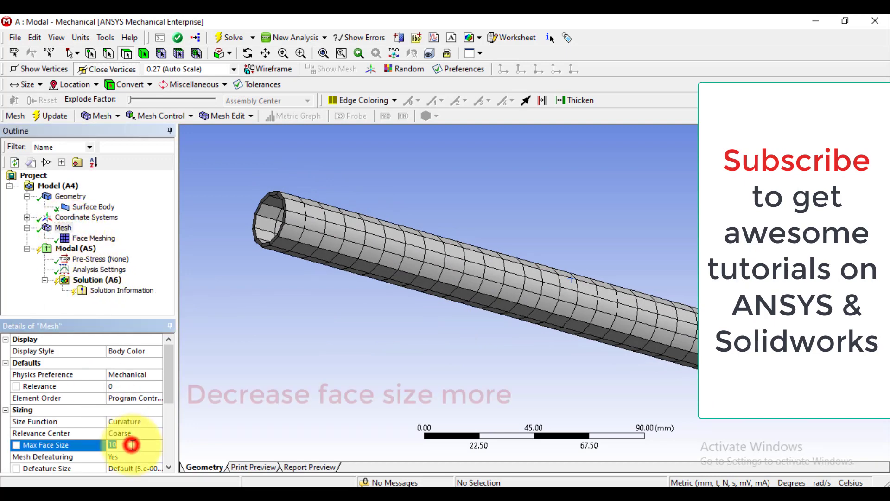
type("5")
key("Return")
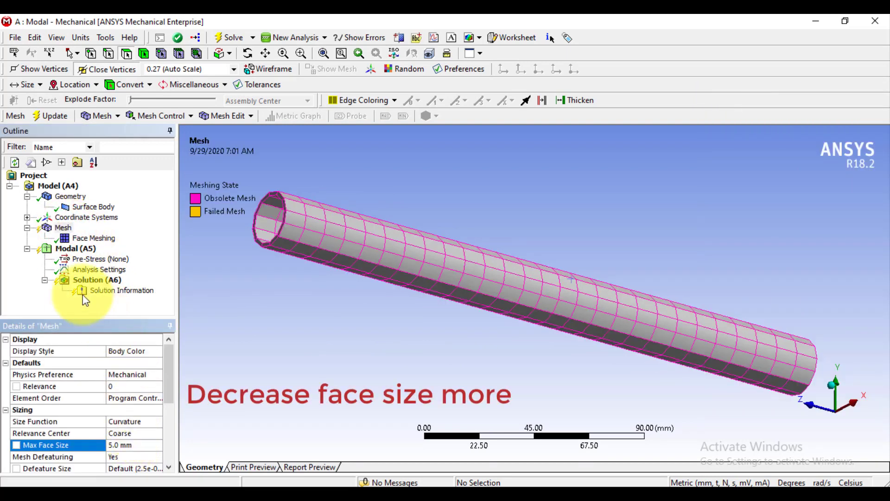
right_click(54, 228)
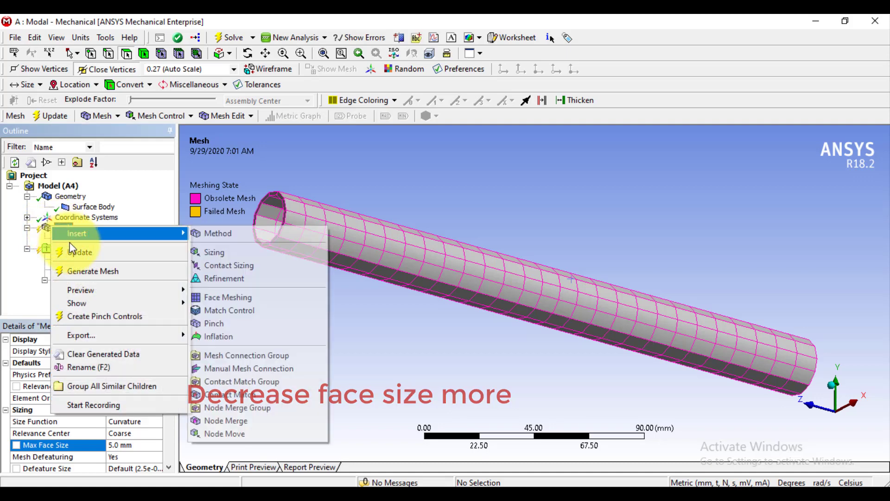
left_click(79, 270)
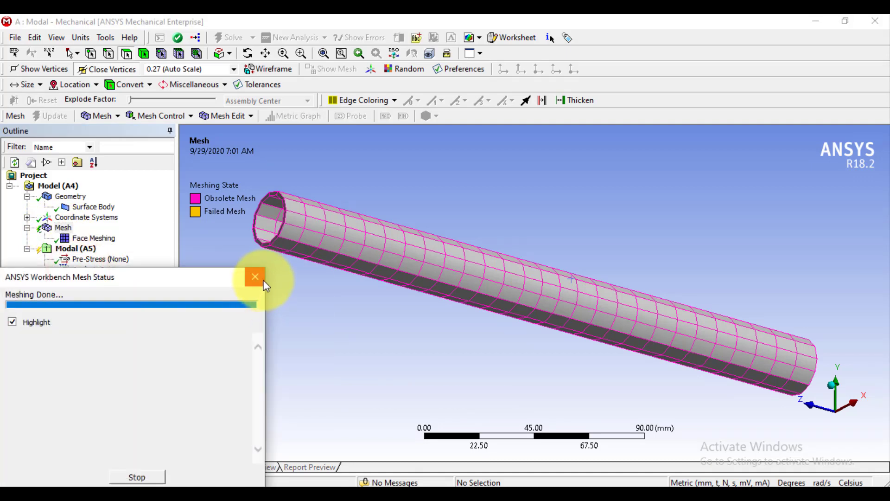
left_click(265, 277)
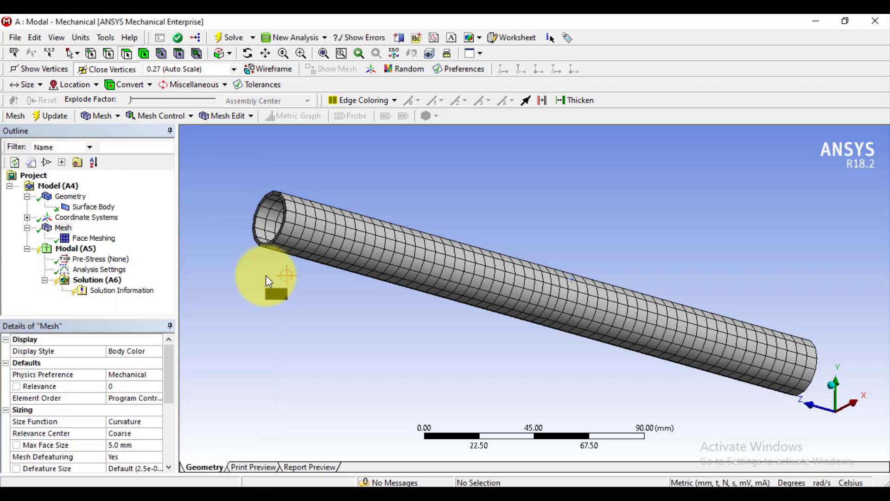
mouse_move(444, 353)
middle_mouse_down()
mouse_move(413, 324)
mouse_move(388, 318)
mouse_move(512, 356)
mouse_move(461, 354)
middle_mouse_up()
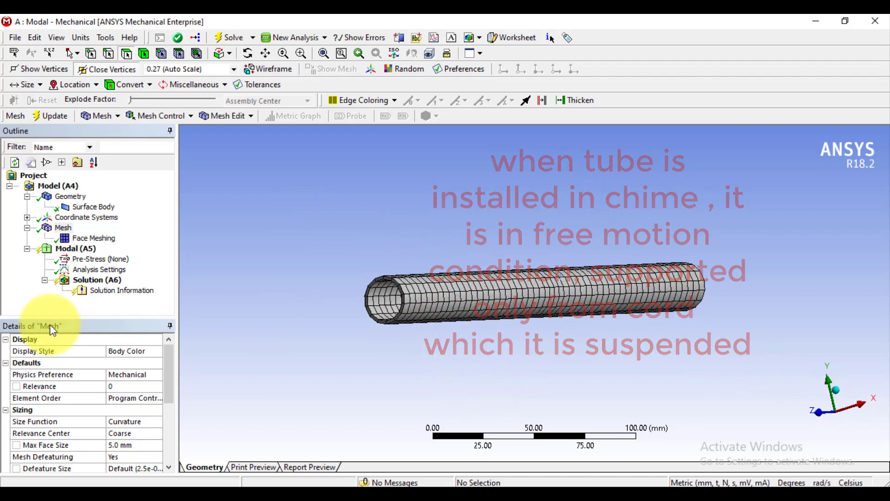
- Set the maximum number of modes to find to 9 in the modal analysis settings
left_click(56, 252)
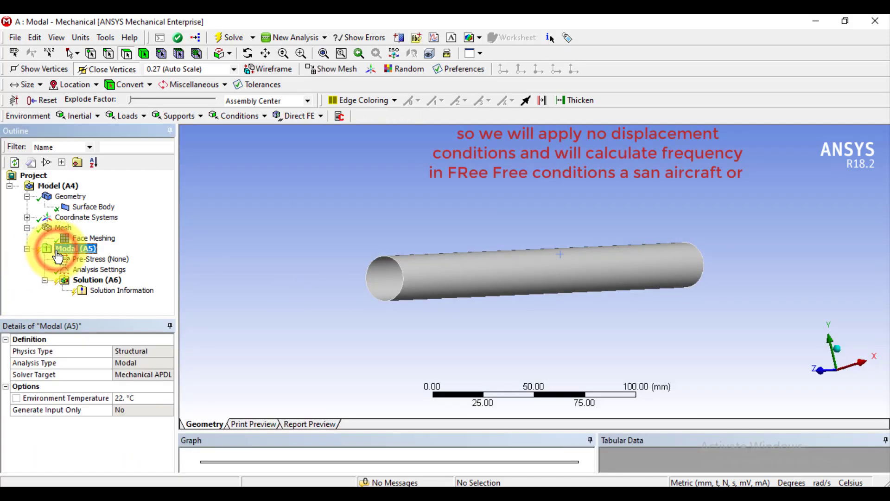
left_click(97, 269)
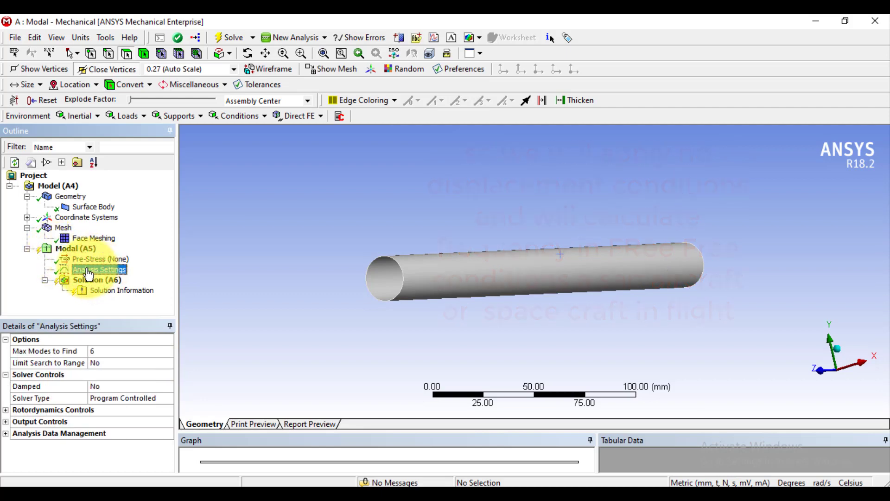
left_click(98, 352)
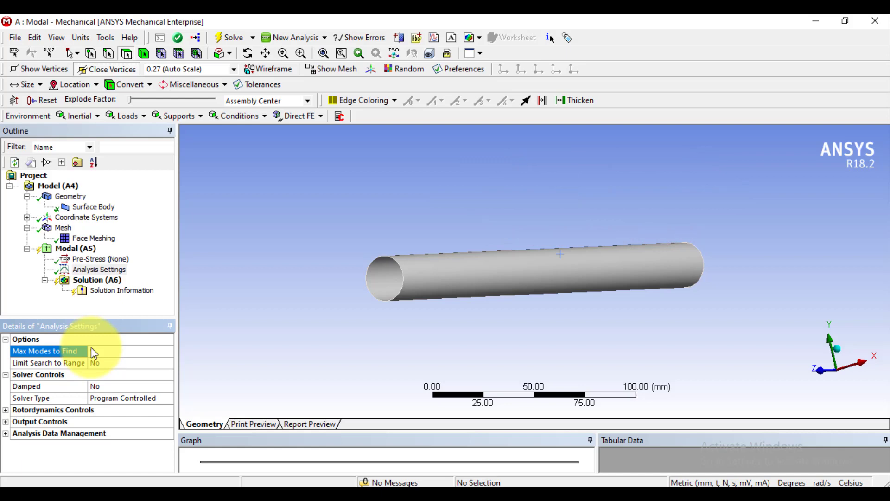
type("9")
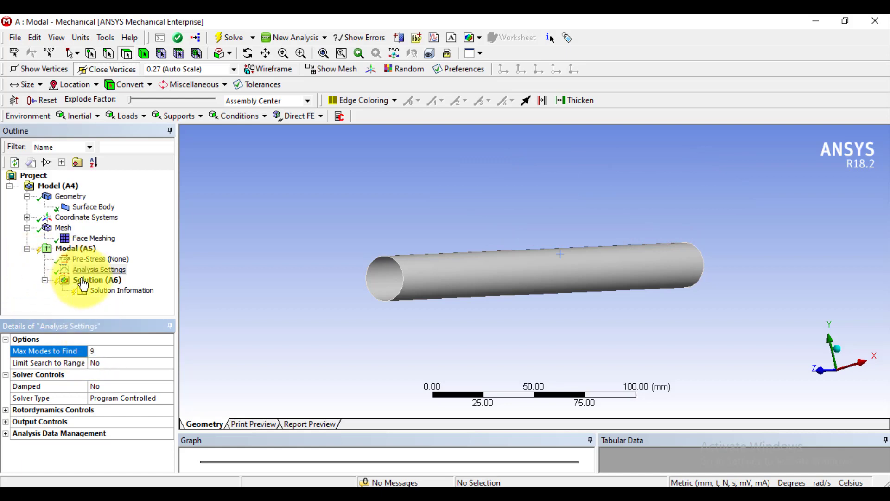
left_click(70, 250)
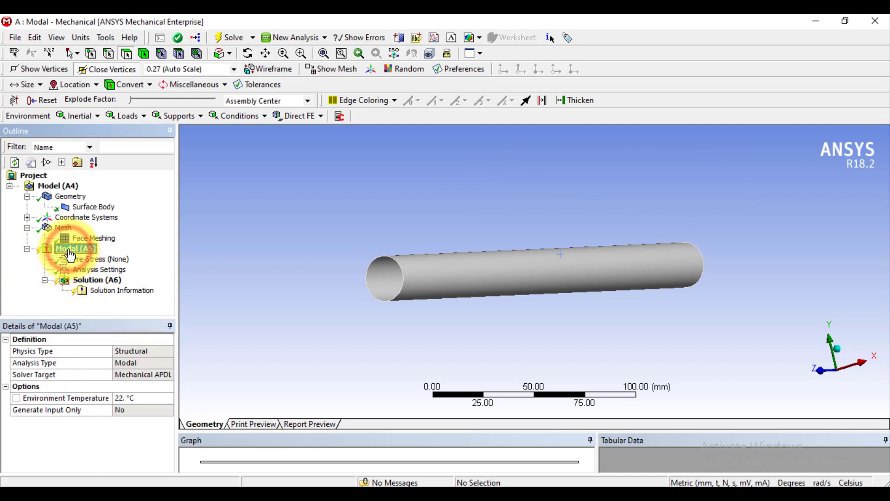
left_click(74, 270)
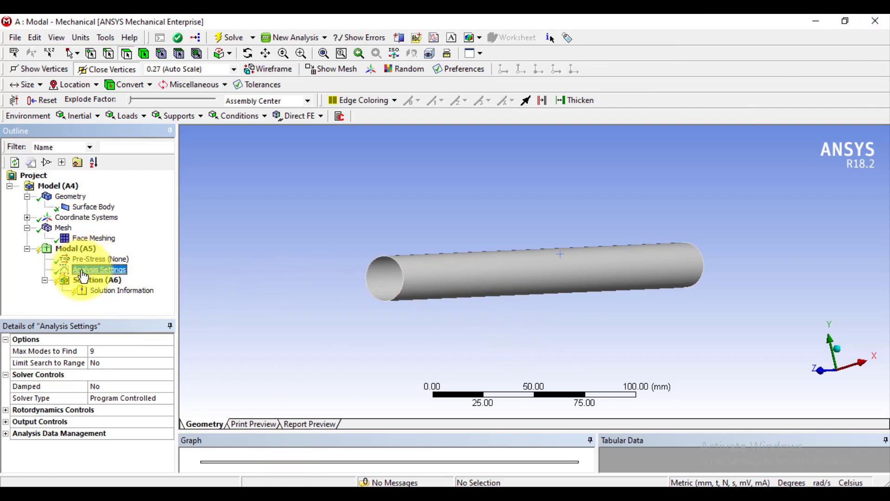
- Solve the modal analysis without supports and show the full frequency table and graph for the solution
left_click(233, 37)
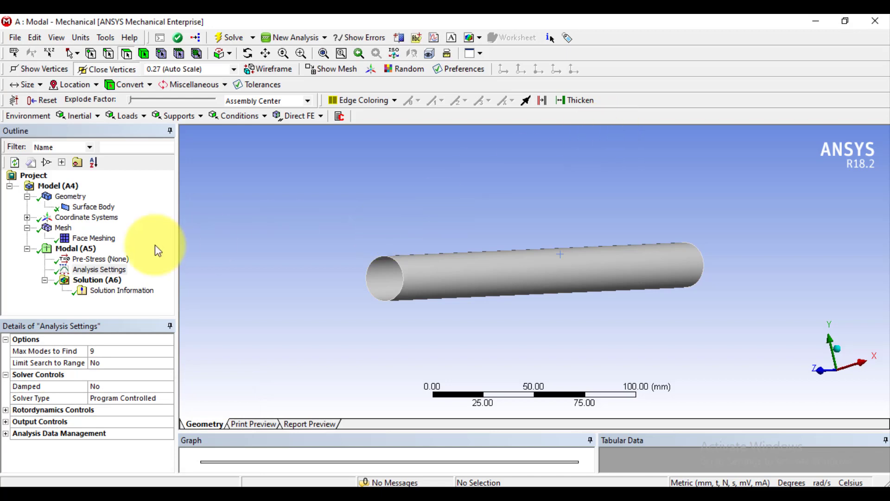
left_click(97, 281)
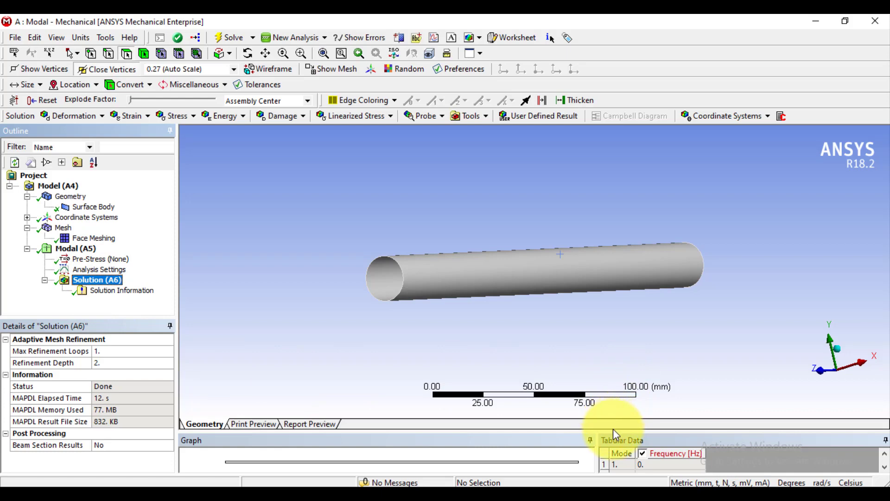
left_click_drag(613, 432, 611, 347)
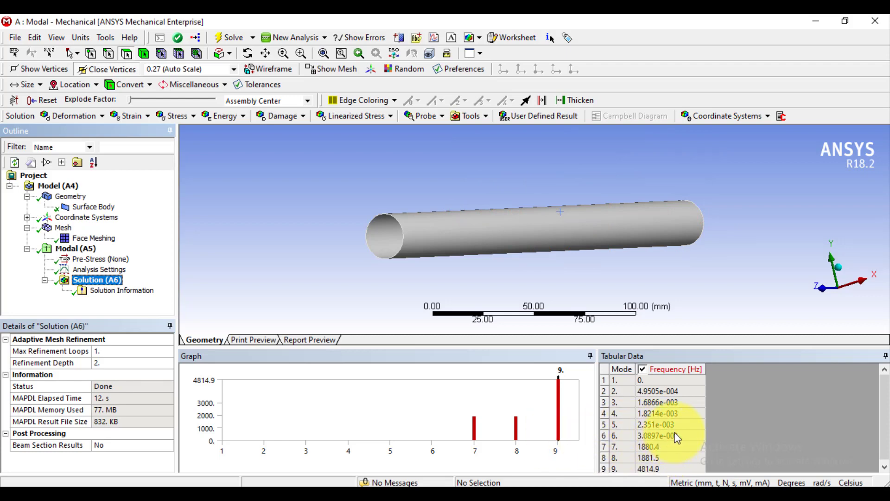
- Create mode shape results for all solved modes from the frequency graph and evaluate them
right_click(477, 400)
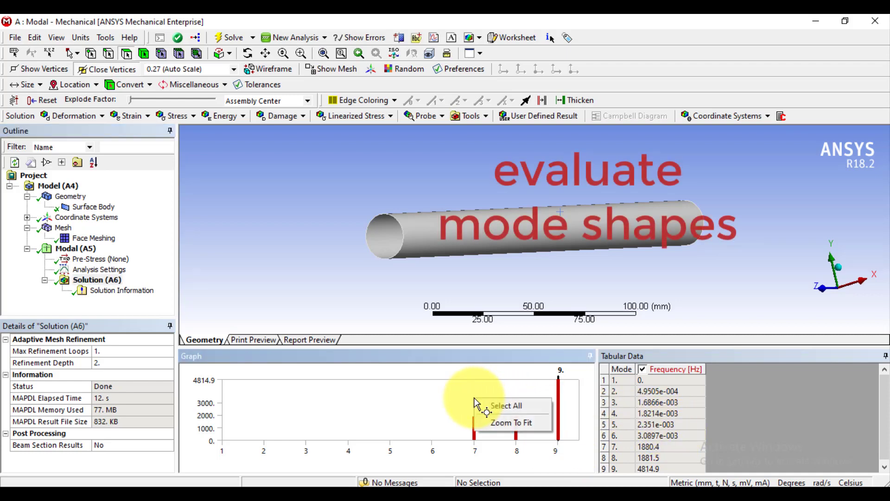
left_click(494, 406)
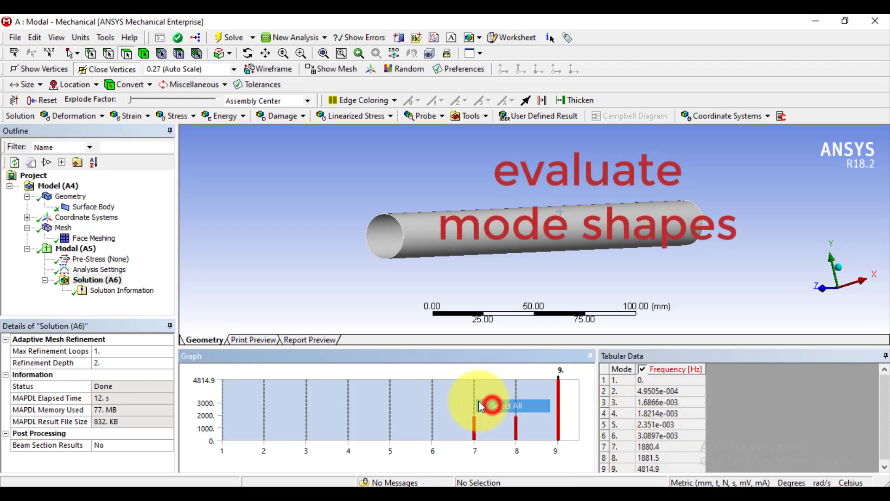
right_click(410, 397)
left_click(432, 405)
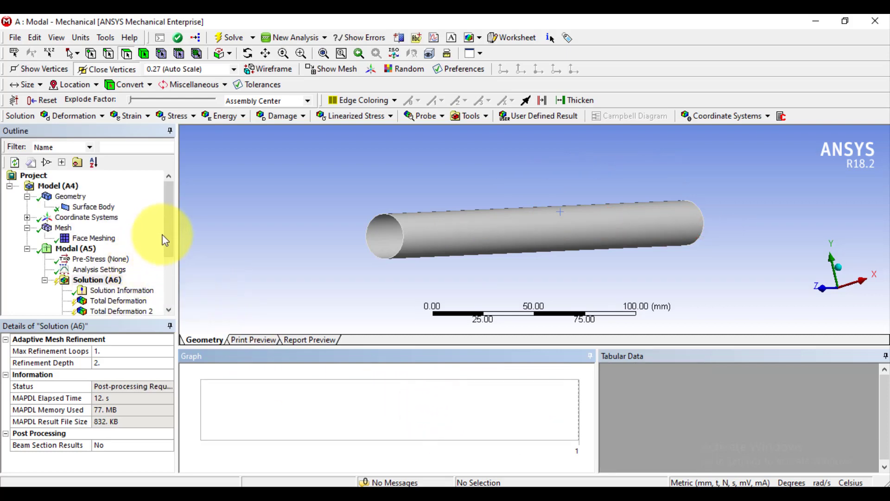
left_click_drag(169, 233, 162, 280)
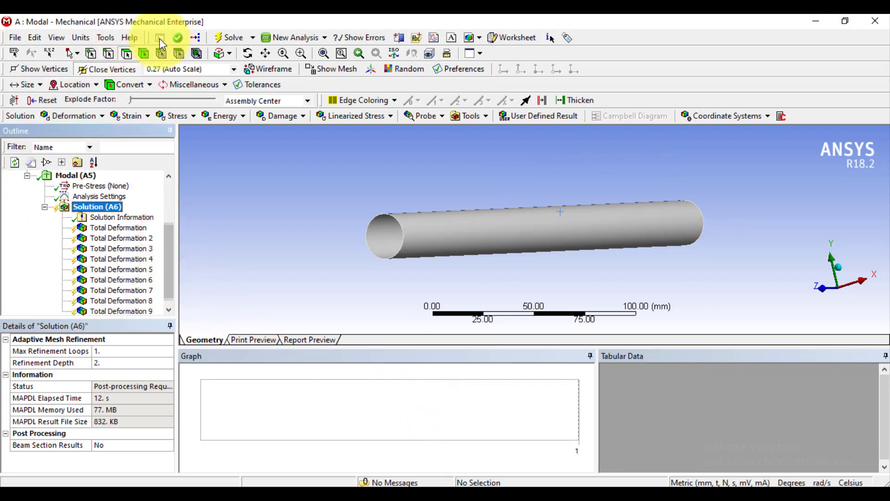
left_click(223, 39)
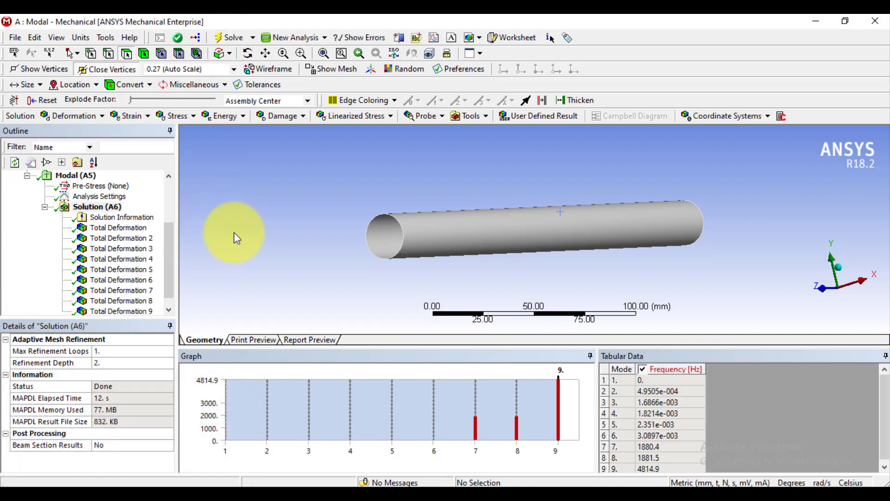
left_click(240, 239)
- Review the tube's total deformation mode shapes one by one, from mode 1 to mode 9
left_click(118, 228)
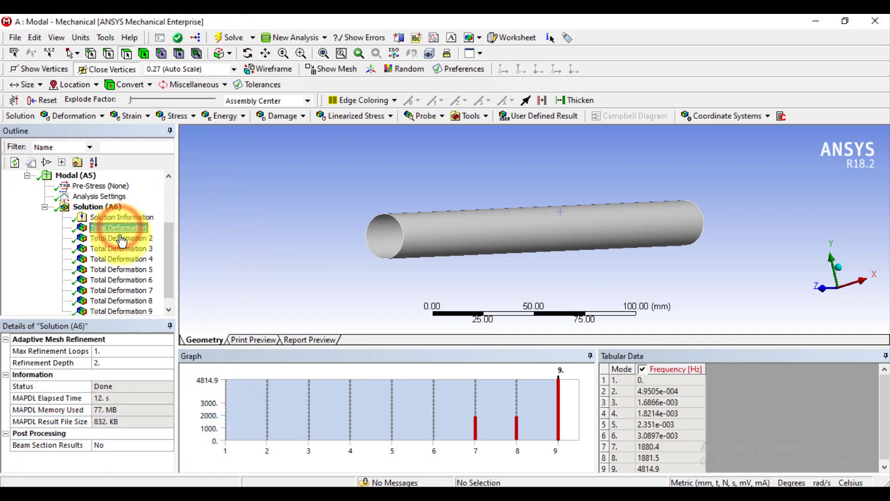
left_click(122, 239)
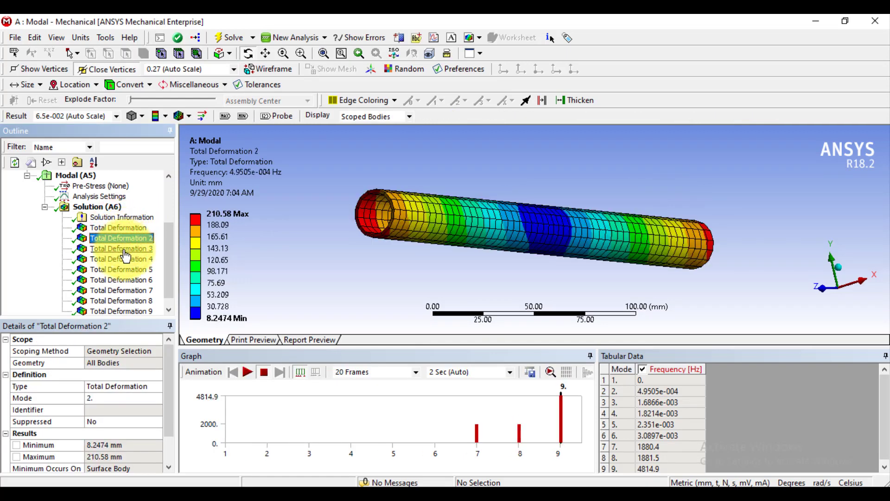
left_click(124, 250)
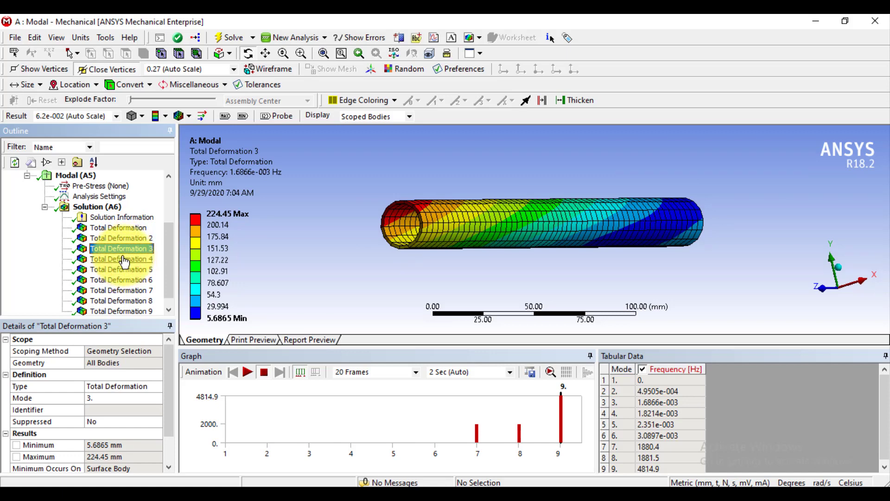
left_click(124, 259)
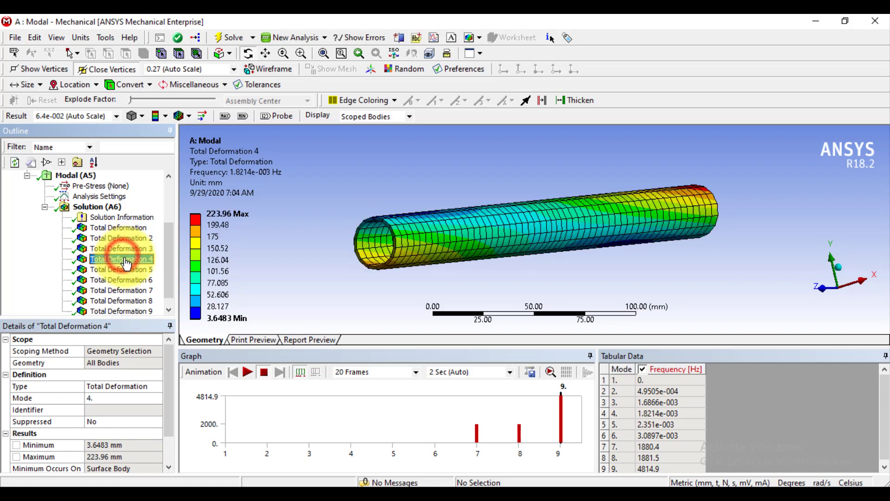
left_click(128, 269)
left_click(129, 281)
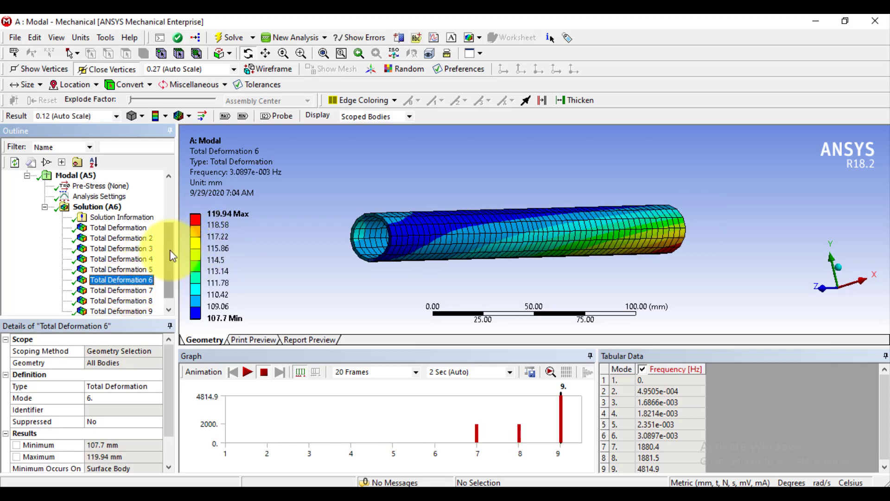
left_click_drag(168, 251, 168, 269)
left_click(126, 280)
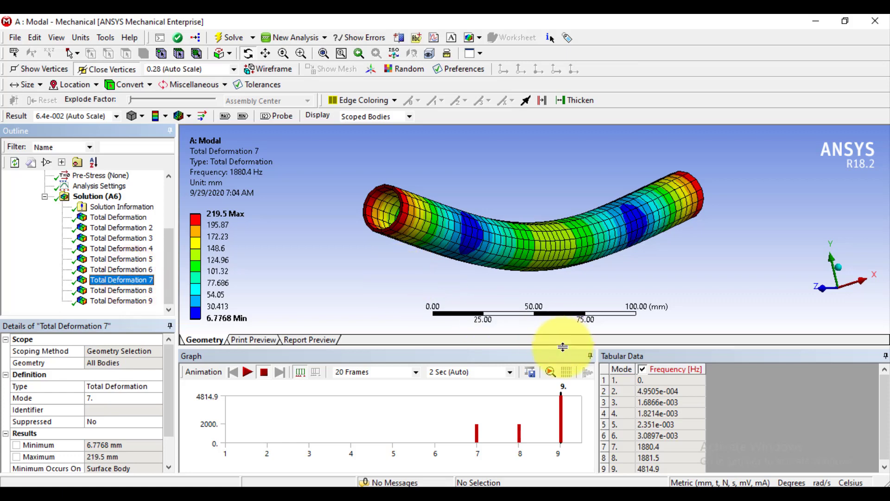
left_click(114, 291)
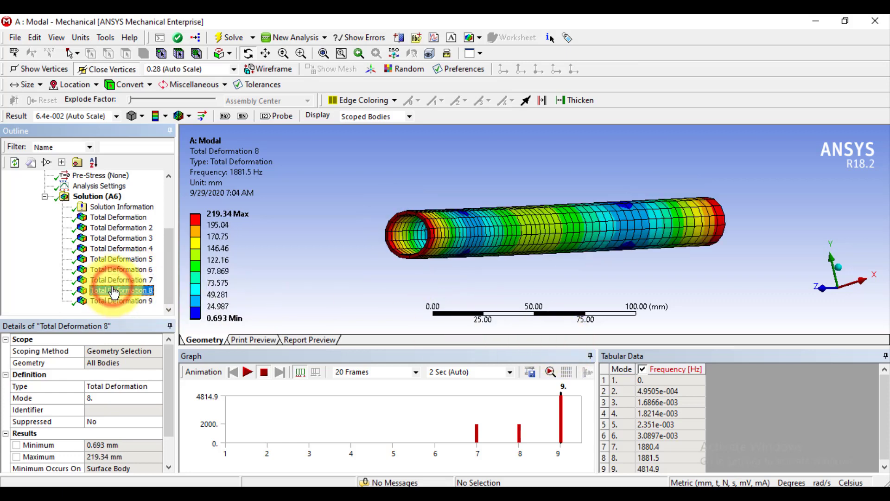
left_click(118, 301)
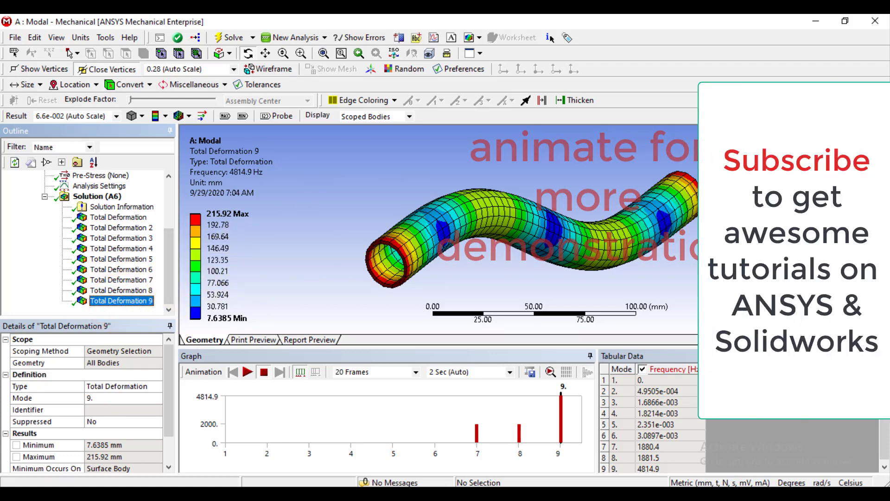
- Animate the tube's mode 9 deformation, stop it to inspect the shape up close, and widen the frequency graph
left_click(247, 372)
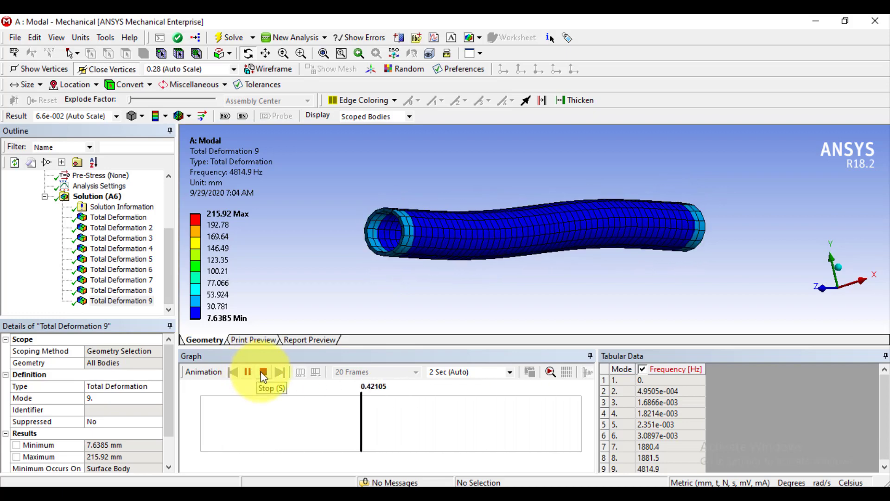
left_click(262, 371)
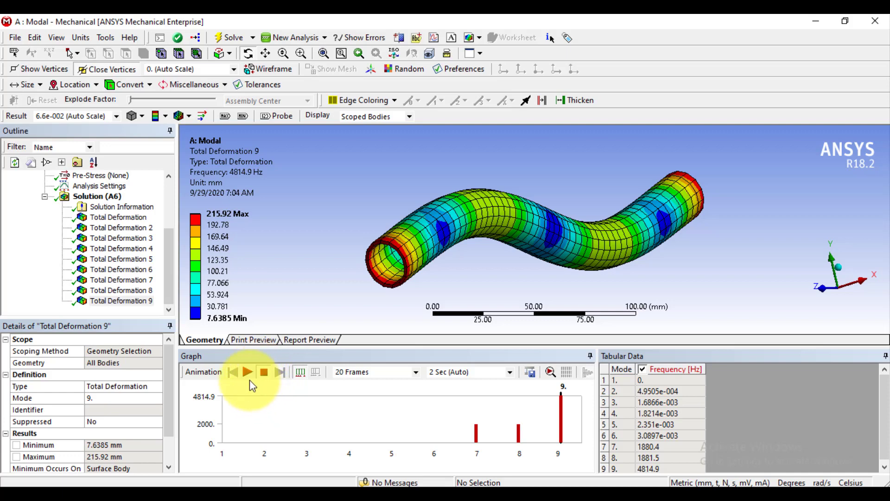
scroll(522, 251, "down", 1)
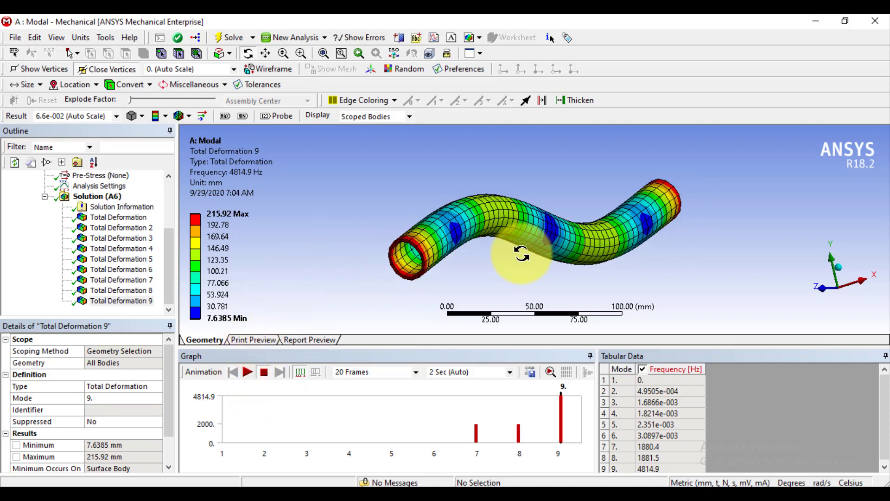
scroll(529, 241, "up", 3)
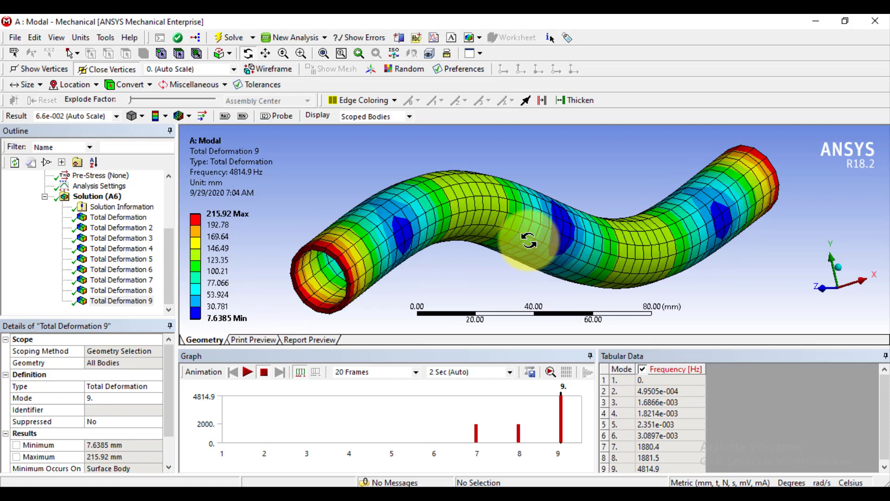
scroll(529, 241, "up", 2)
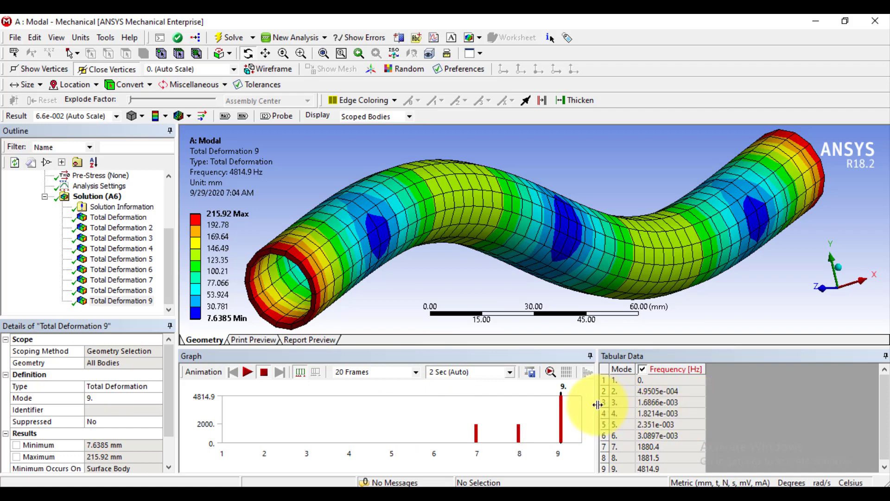
left_click_drag(596, 406, 759, 401)
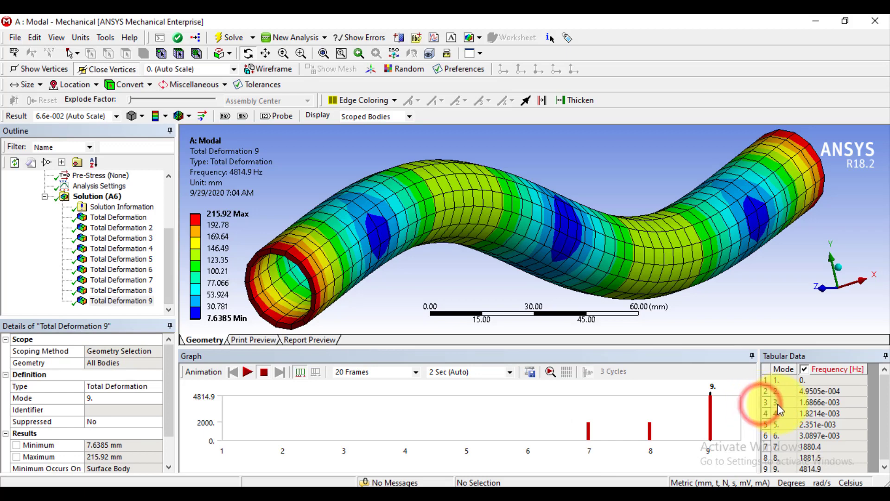
left_click_drag(759, 415, 773, 413)
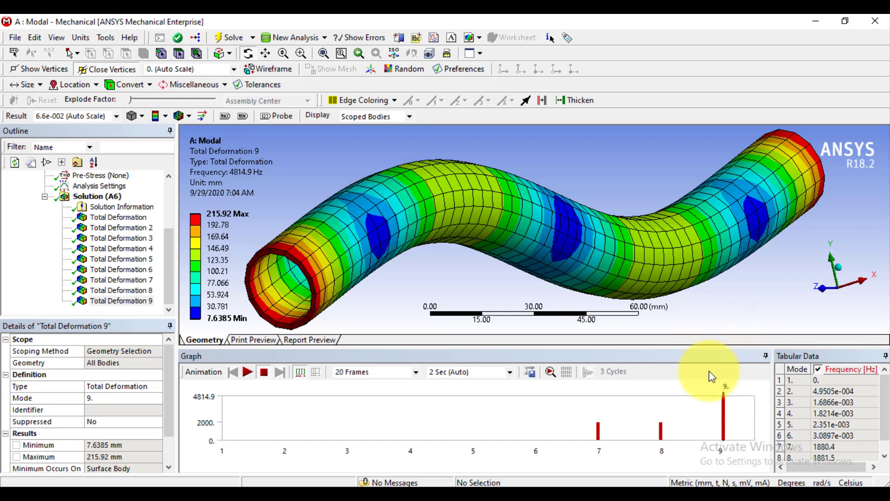
- Switch to DesignModeler to view the tube's surface body, and return to the mode 9 result in Mechanical
mouse_move(540, 492)
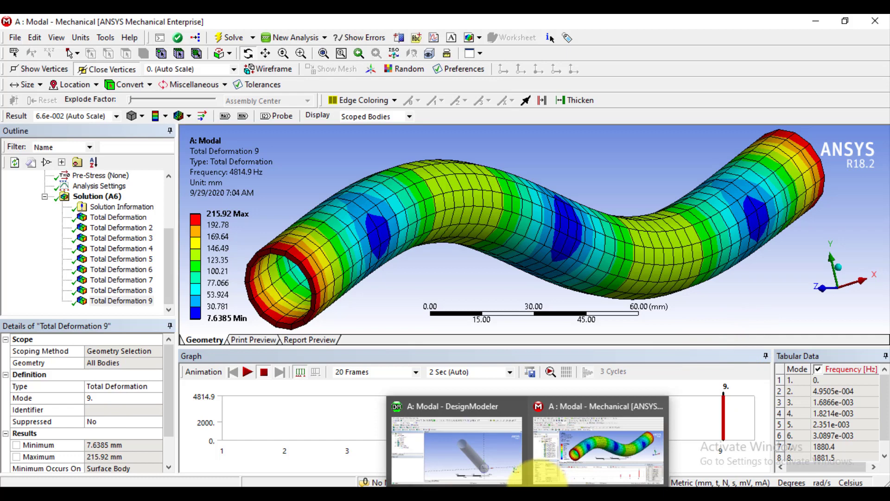
left_click(518, 453)
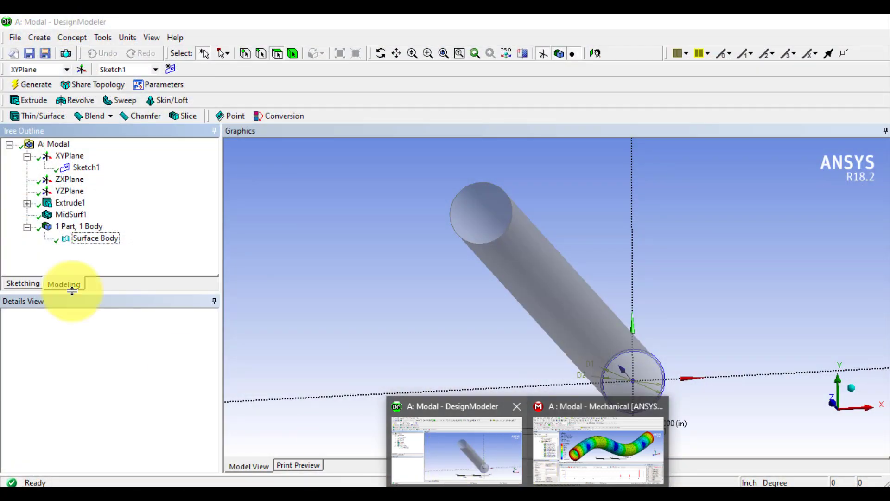
left_click(598, 449)
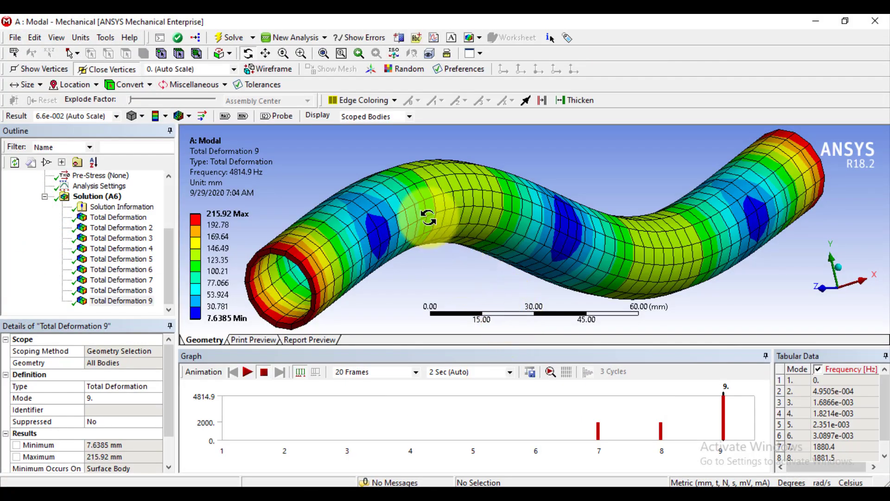